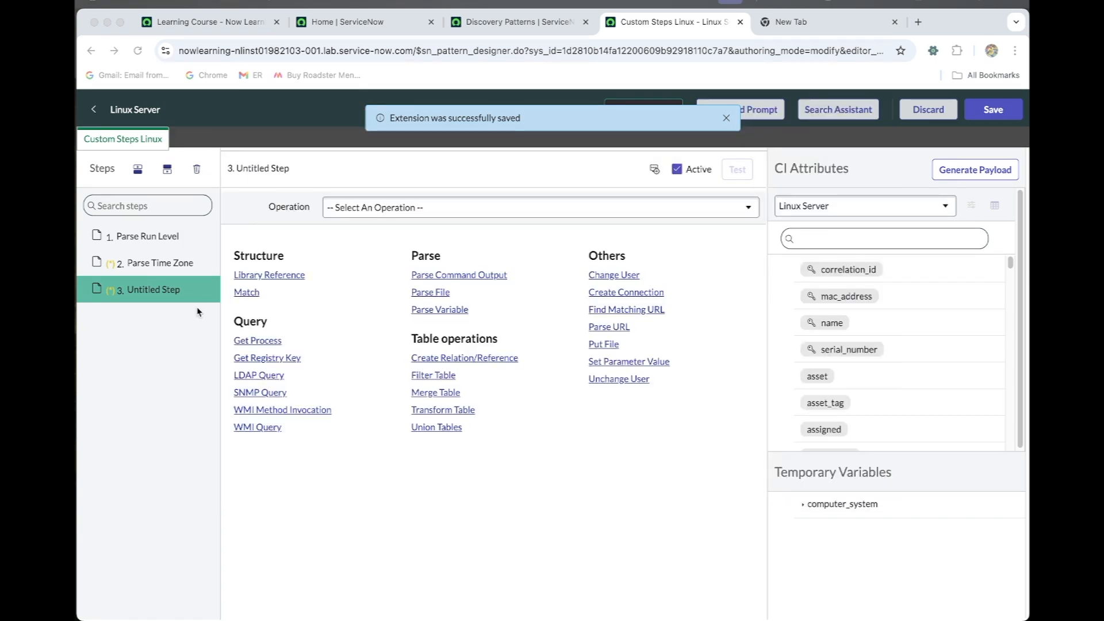
# Step: Rename the untitled third pattern step to "Insert data into cmdb_ci_linux_server"
pyautogui.doubleClick(185, 290)
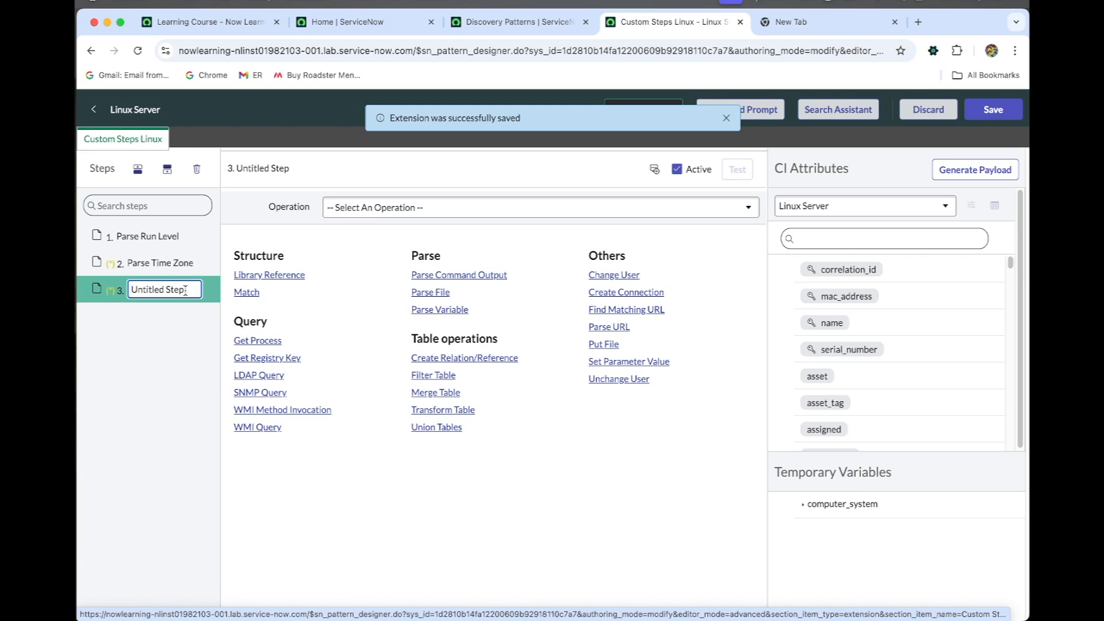
pyautogui.tripleClick(183, 290)
pyautogui.write('In')
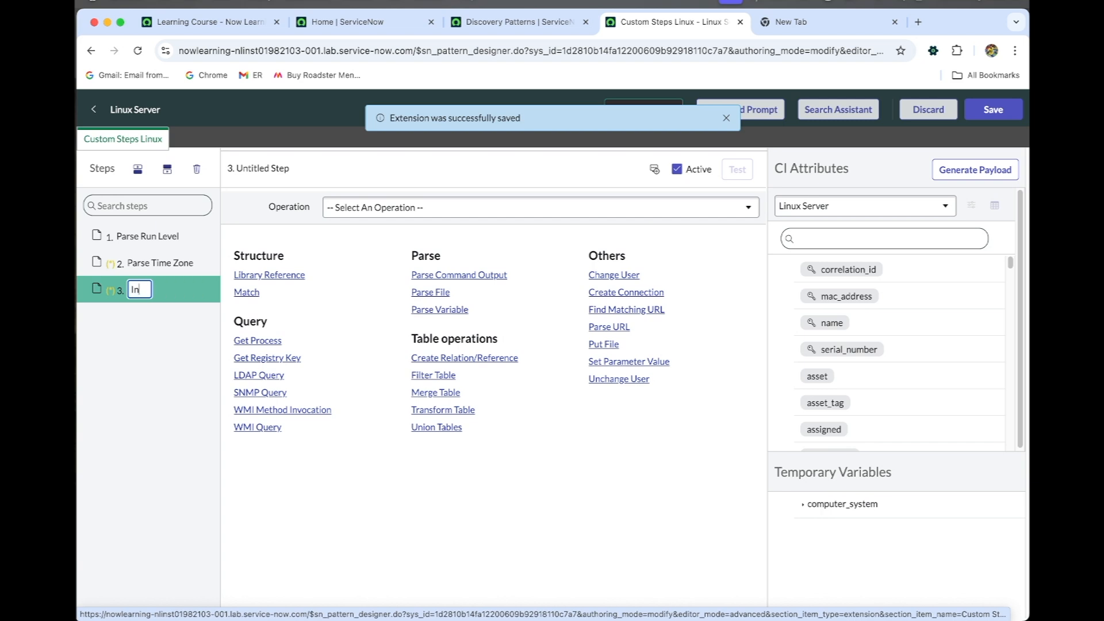
pyautogui.write('sert data i')
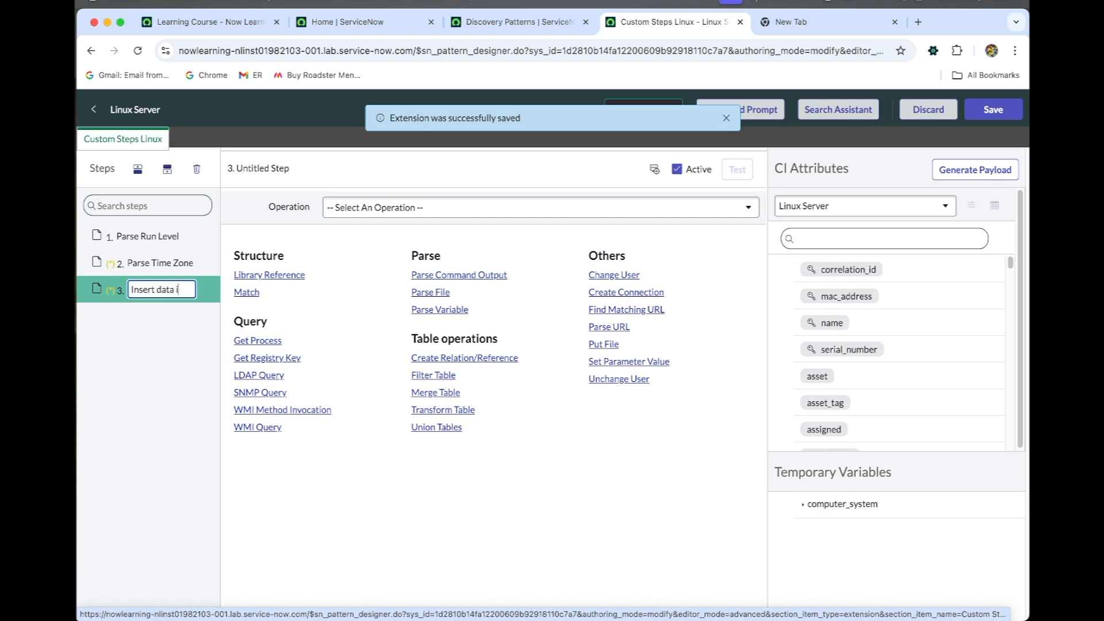
pyautogui.write('nto cmdb_ci')
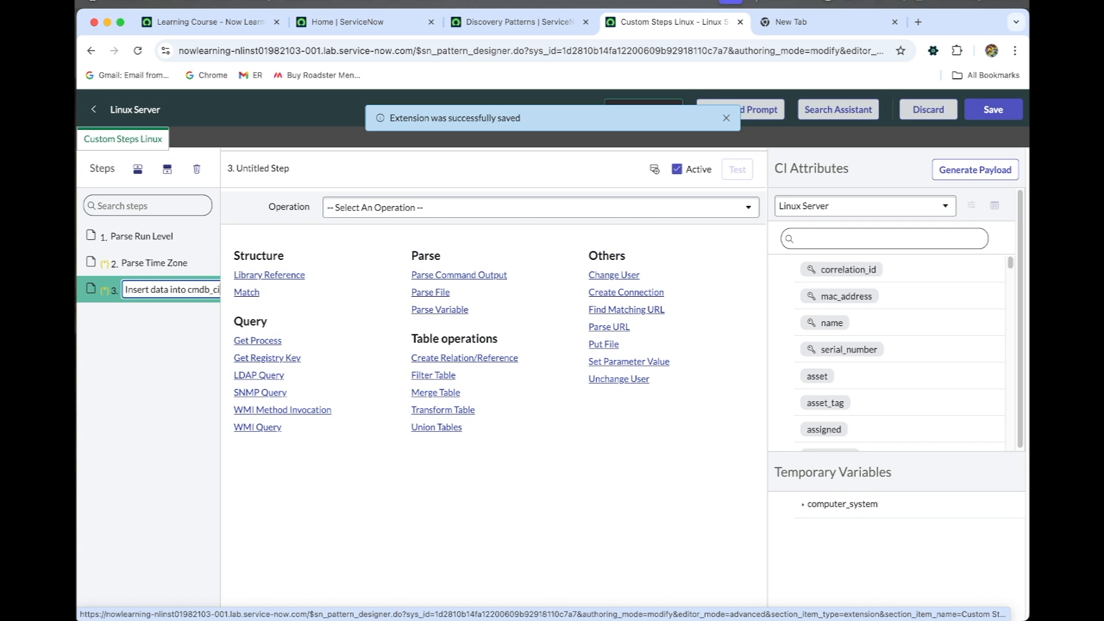
pyautogui.write('_linu')
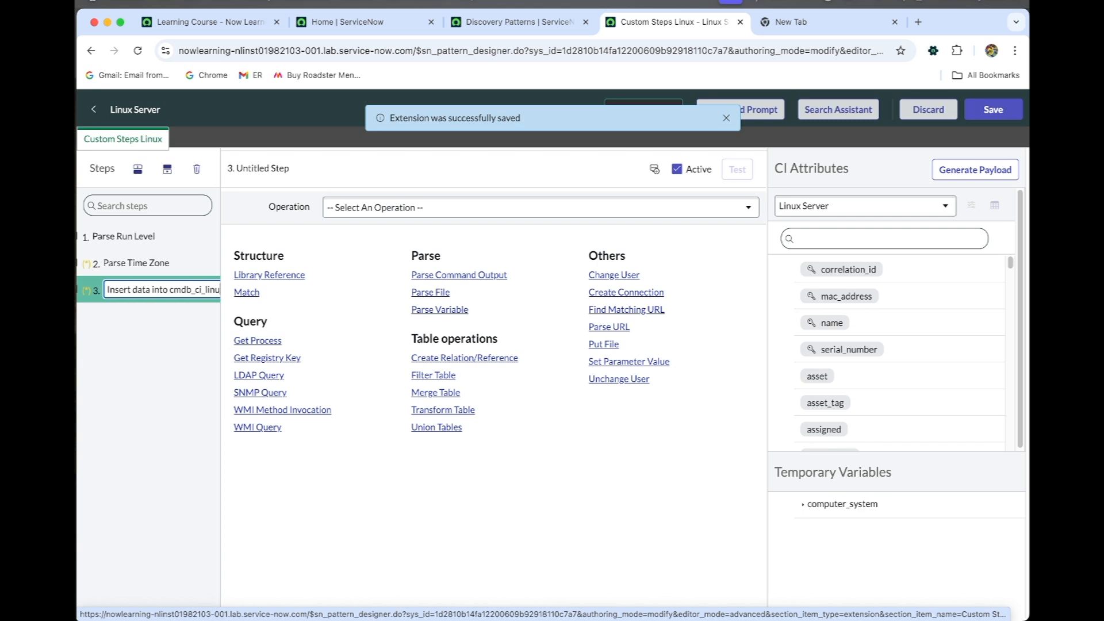
pyautogui.write('x')
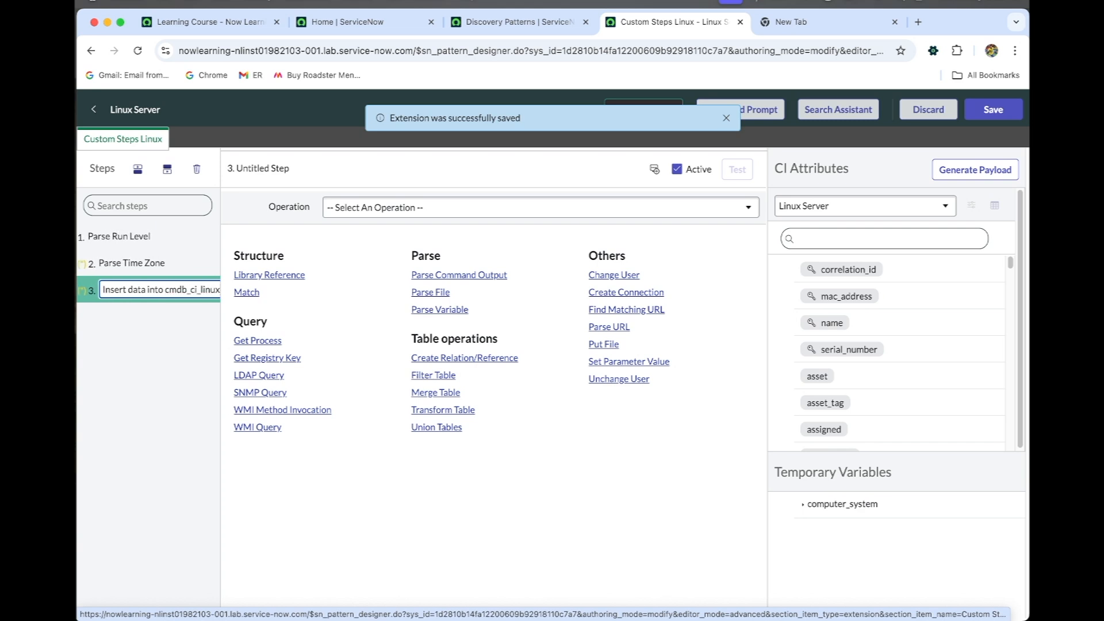
pyautogui.write('_server')
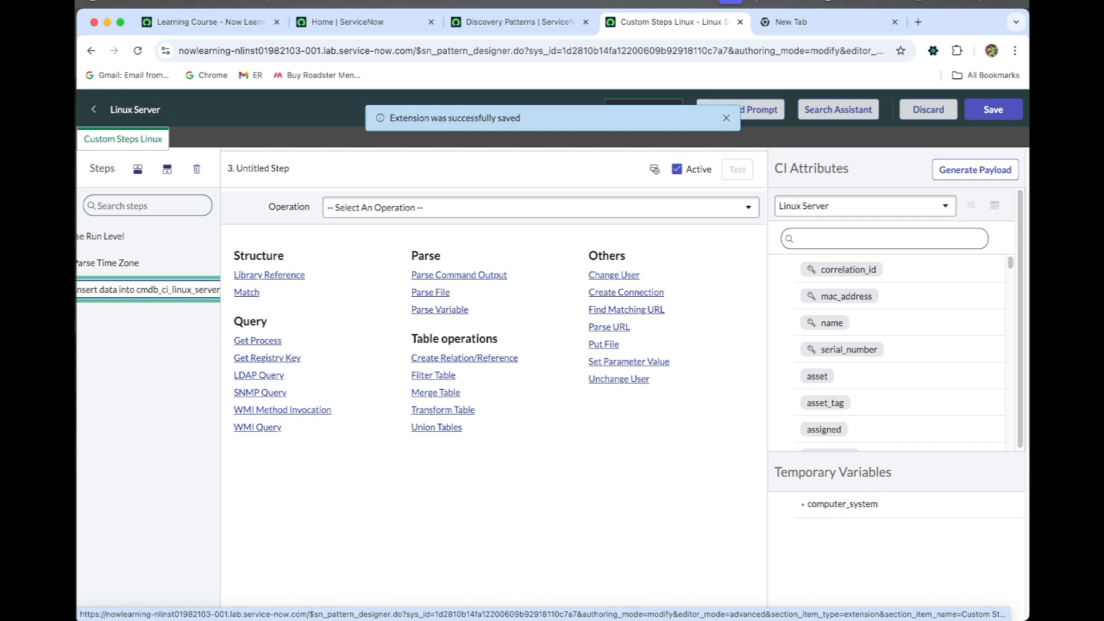
pyautogui.press('Return')
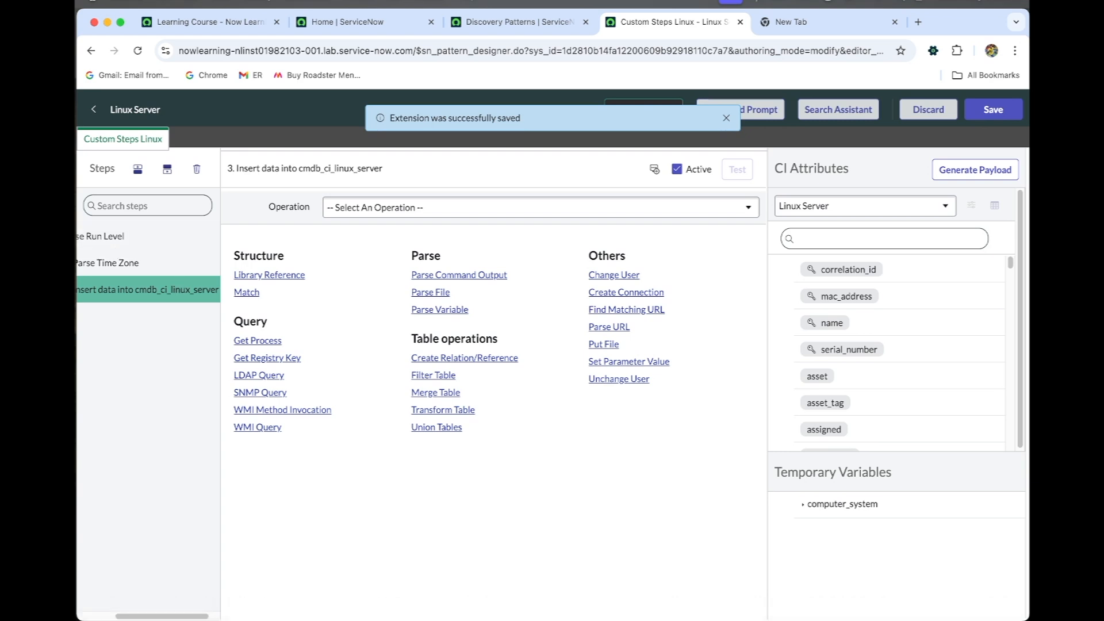
# Step: Set the operation of the third step to Transform Table
pyautogui.click(359, 211)
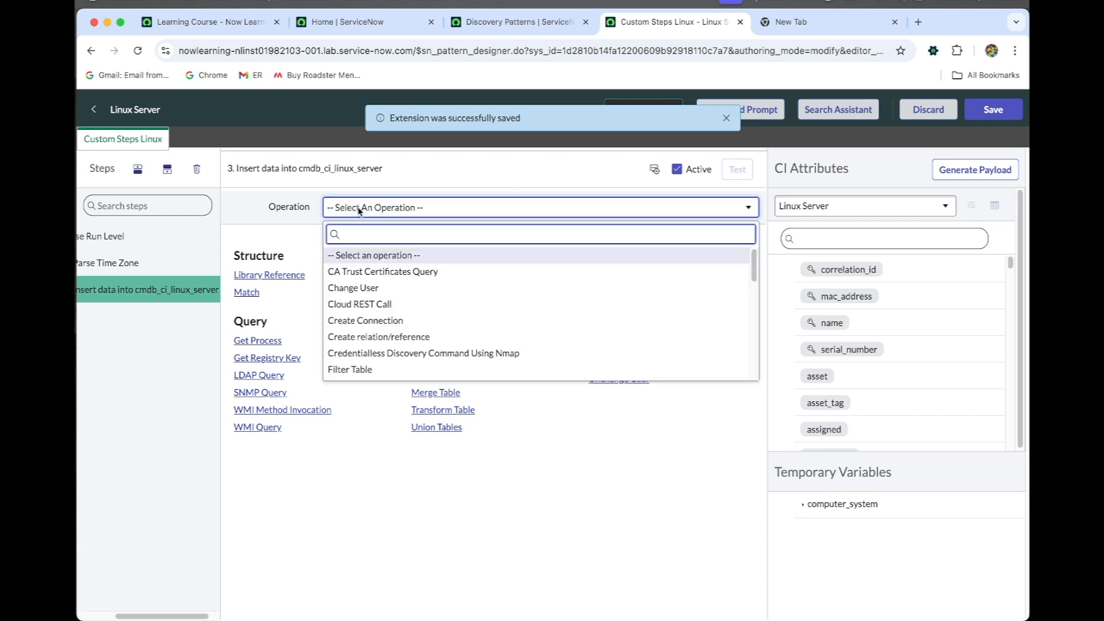
pyautogui.write('tran')
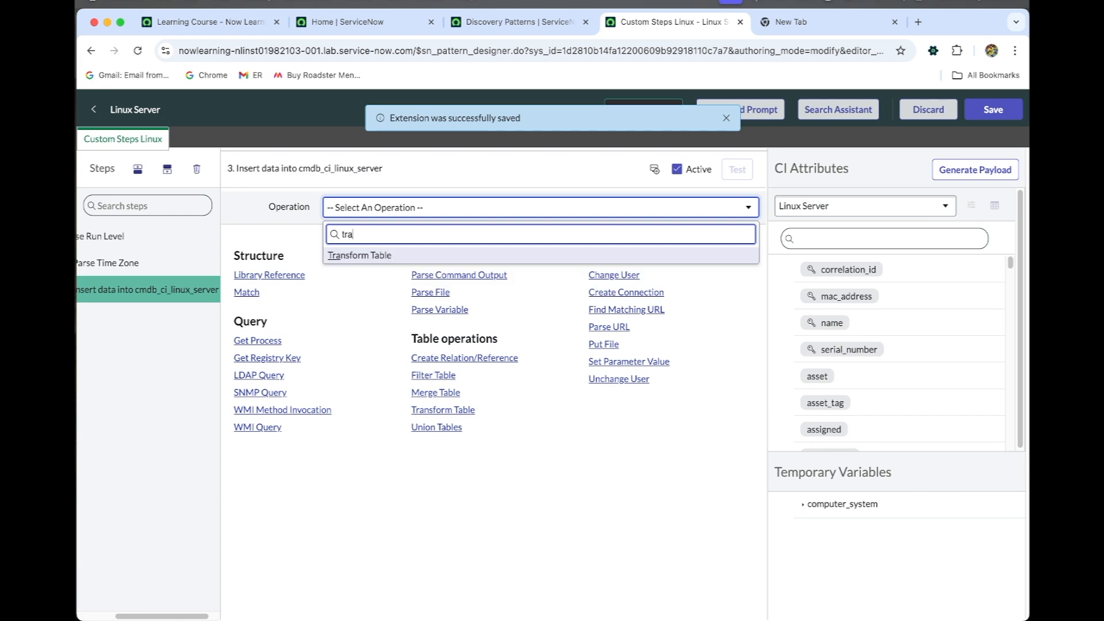
pyautogui.click(444, 257)
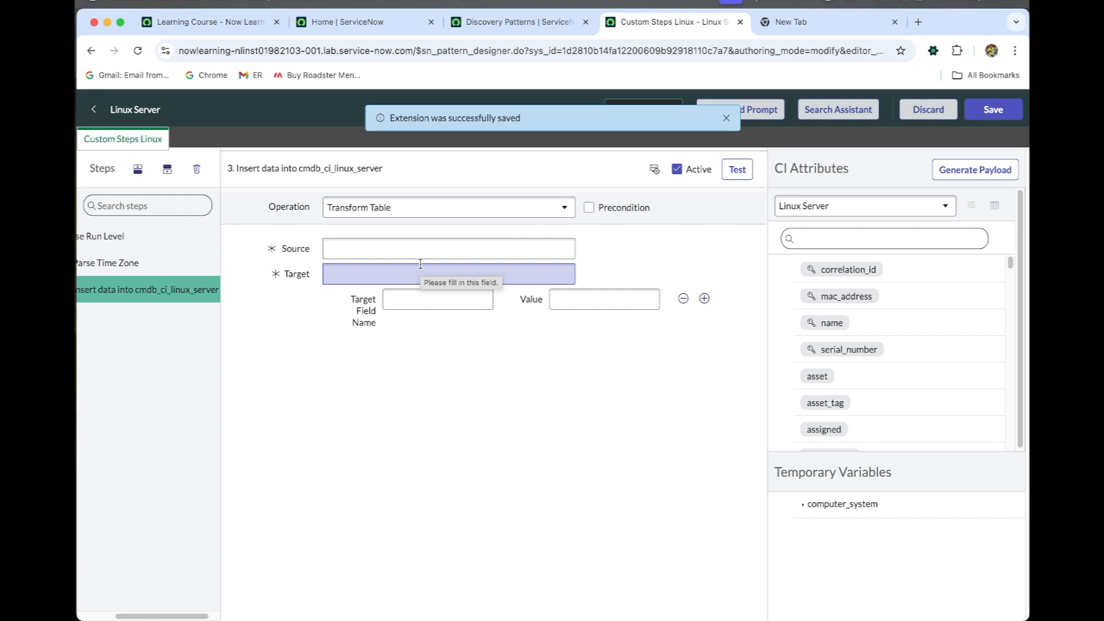
# Step: Set the Transform Table source to $cmdb_ci_linux_server, without a trailing plus sign
pyautogui.click(374, 245)
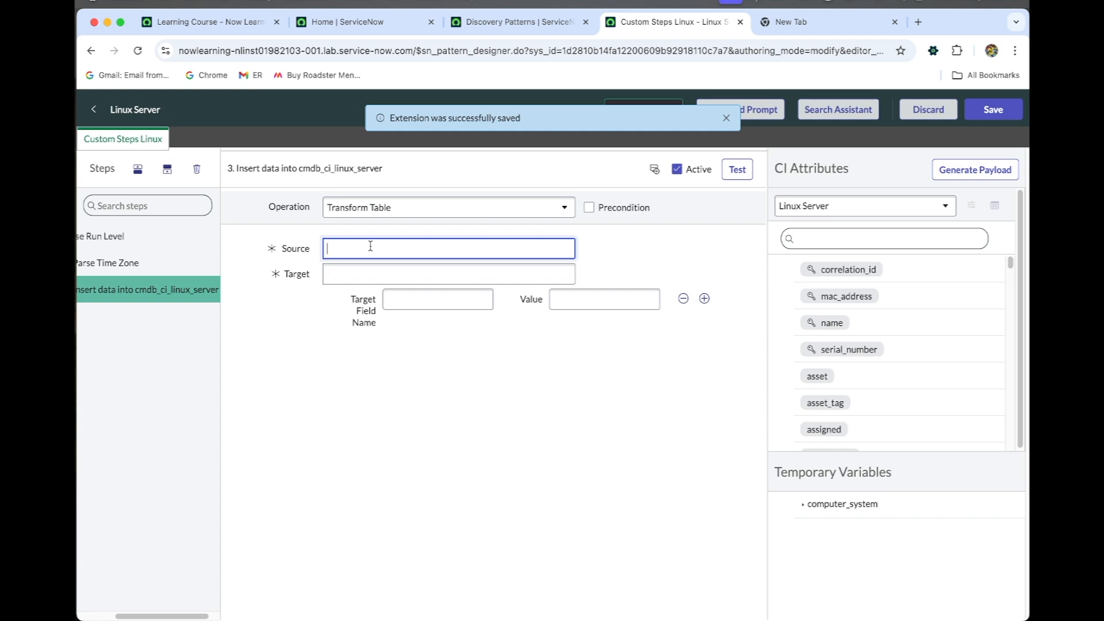
pyautogui.write('$')
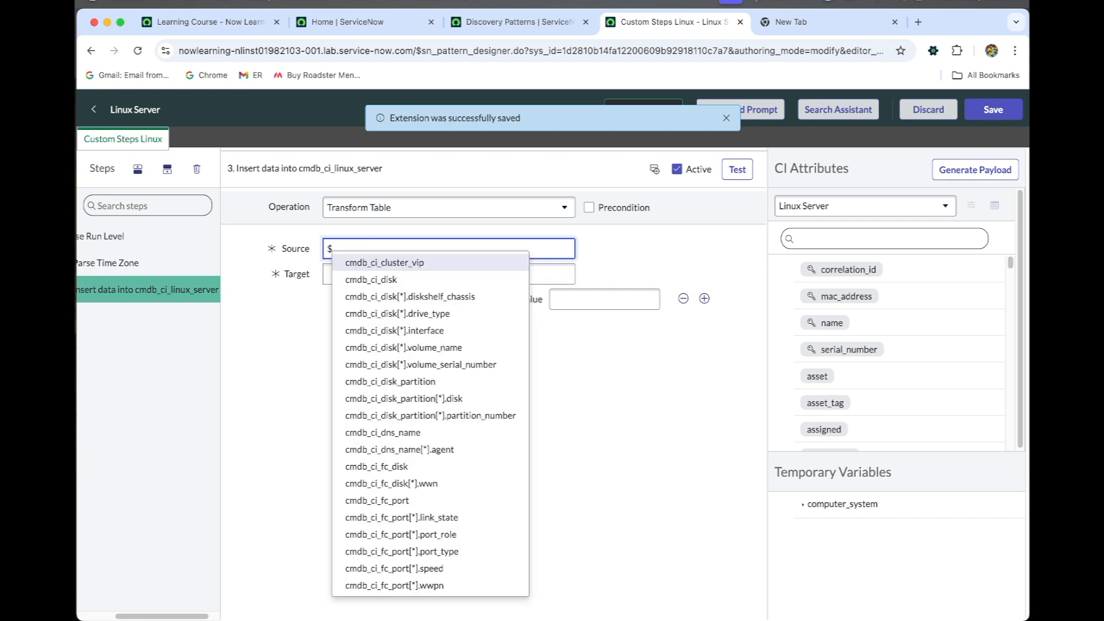
pyautogui.write('dm')
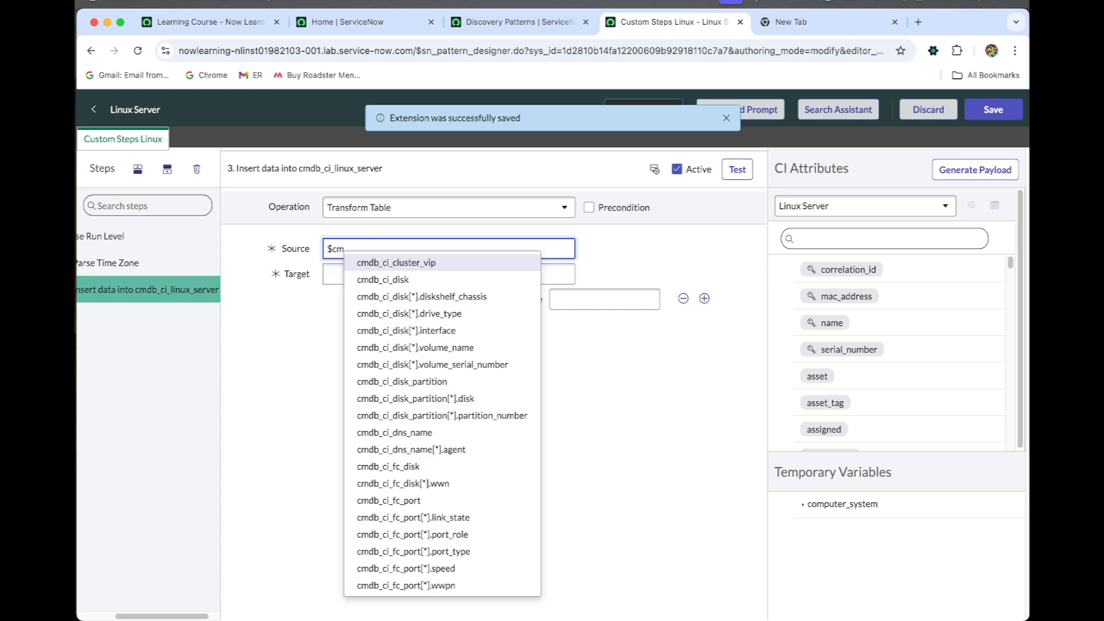
pyautogui.write('db_c')
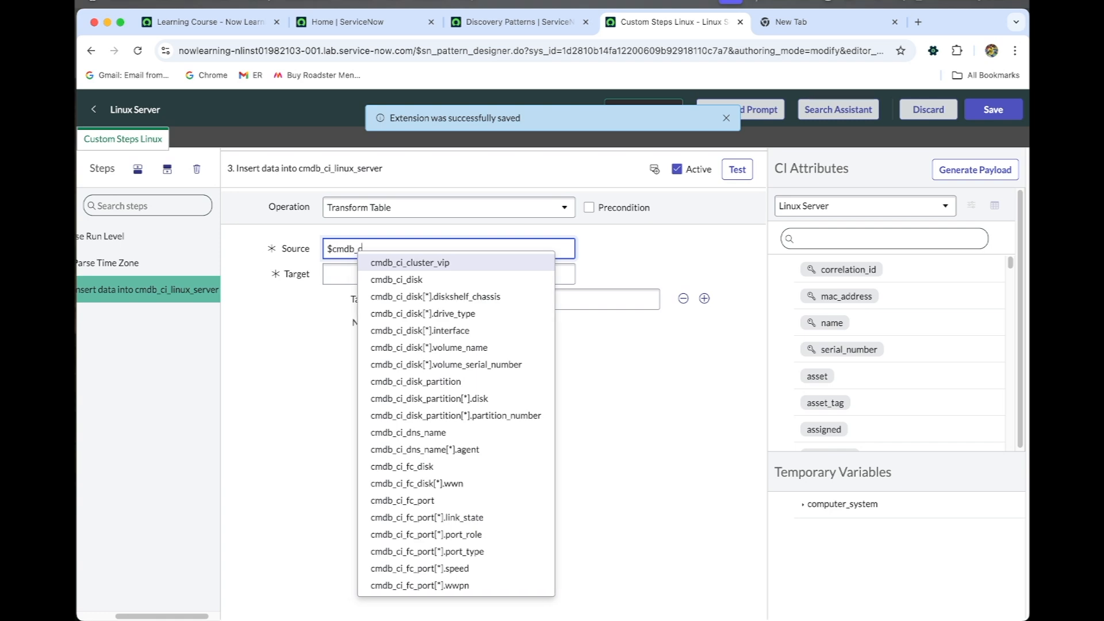
pyautogui.write('i_l')
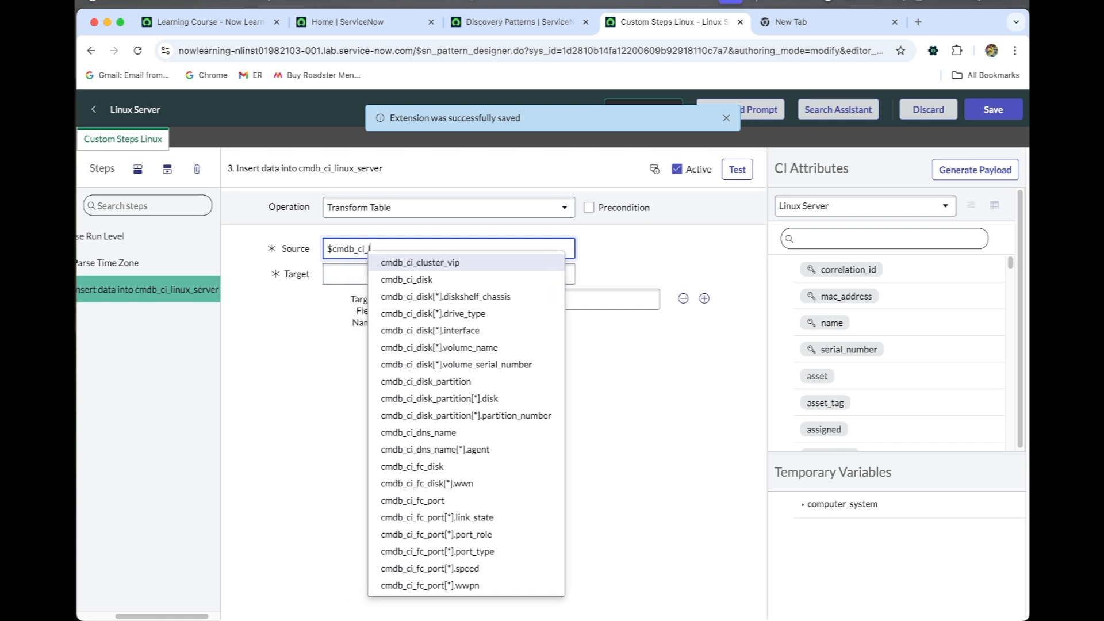
pyautogui.write('inux')
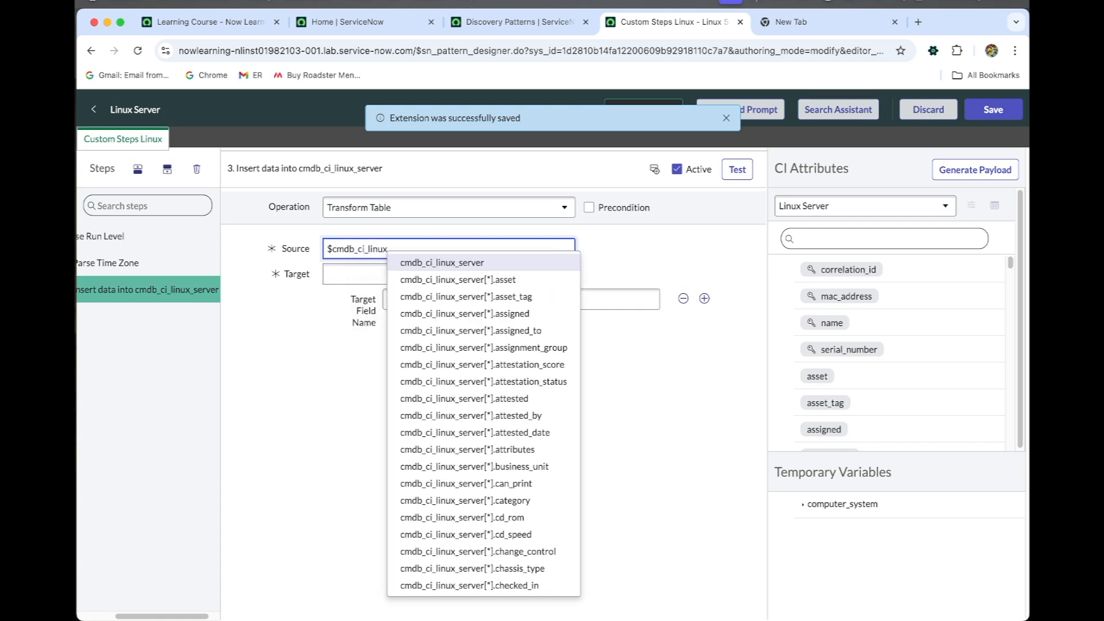
pyautogui.click(447, 262)
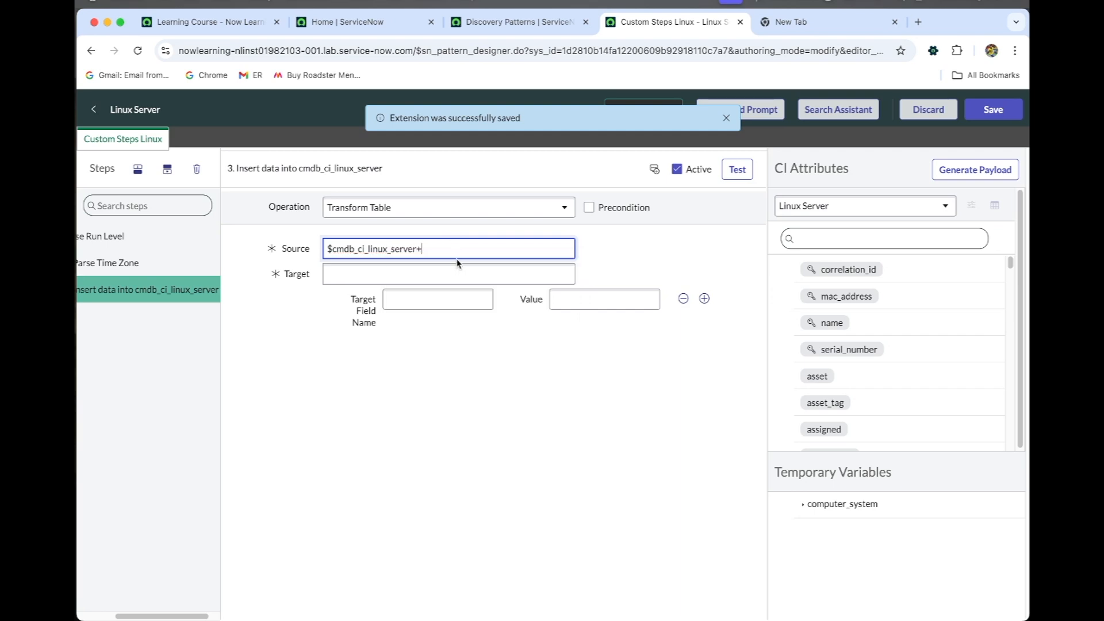
pyautogui.press('BackSpace')
# Step: Set the Transform Table target to $cmdb_ci_linux_server, without a trailing plus sign
pyautogui.click(448, 269)
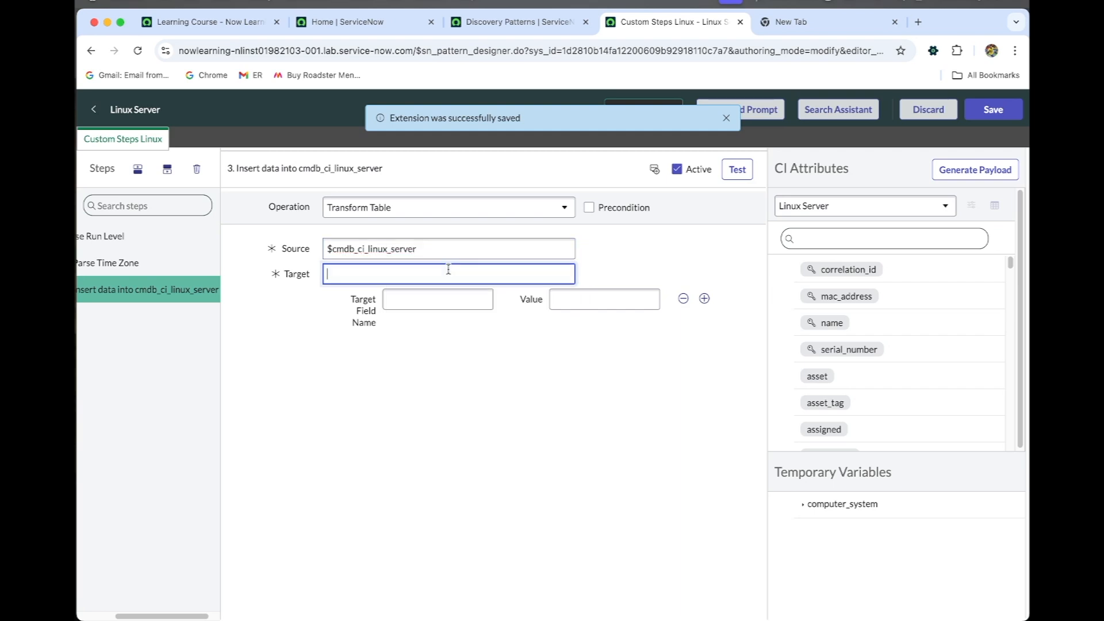
pyautogui.write('$')
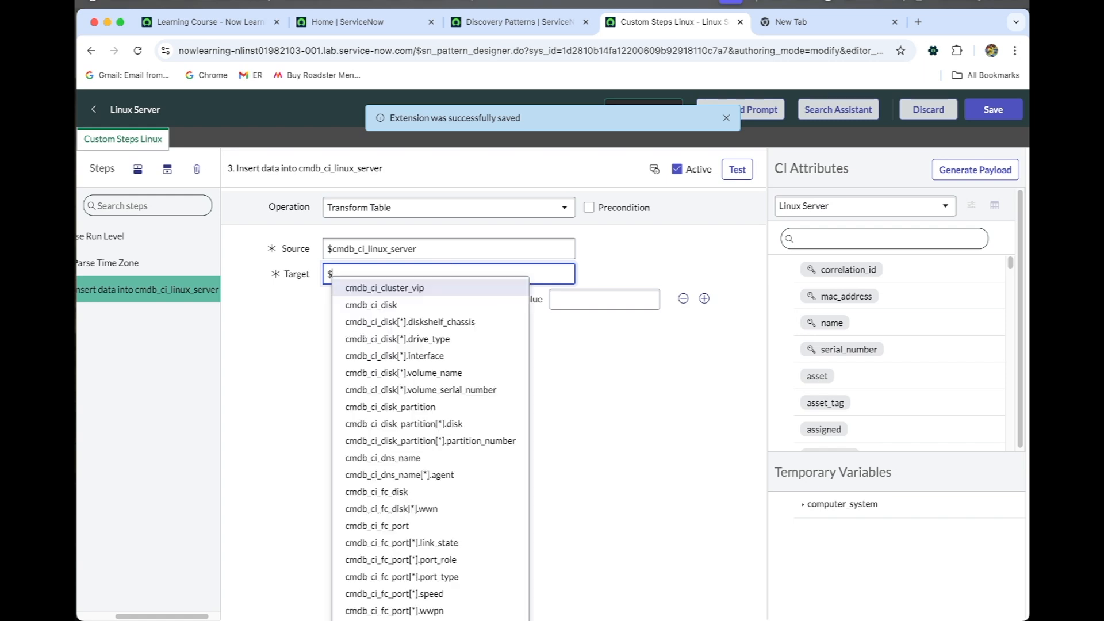
pyautogui.write('cmdb_')
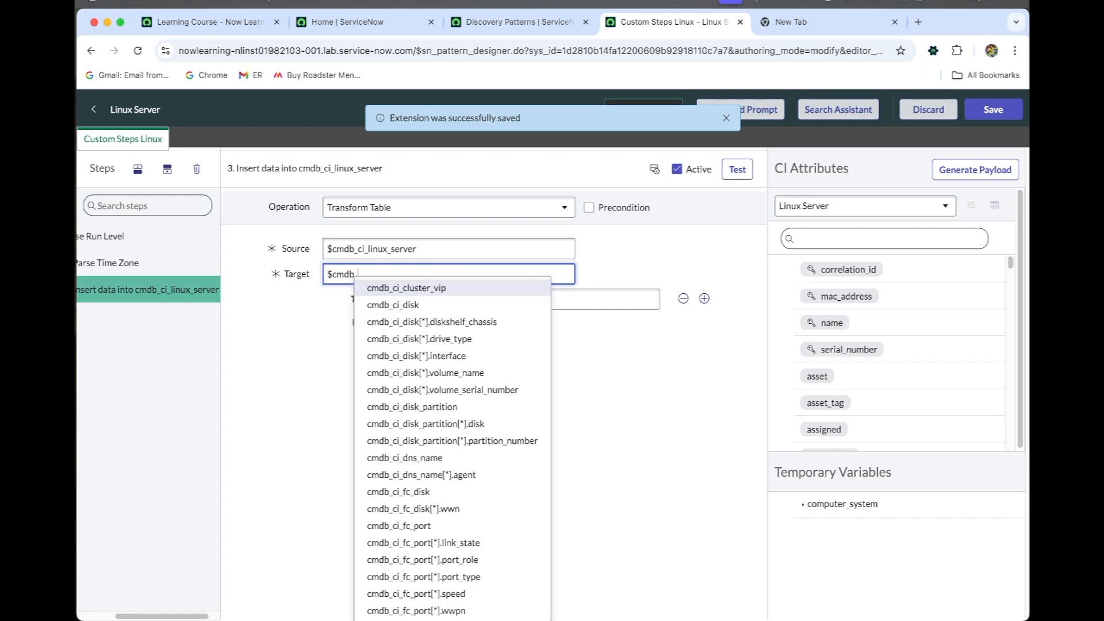
pyautogui.write('ci_')
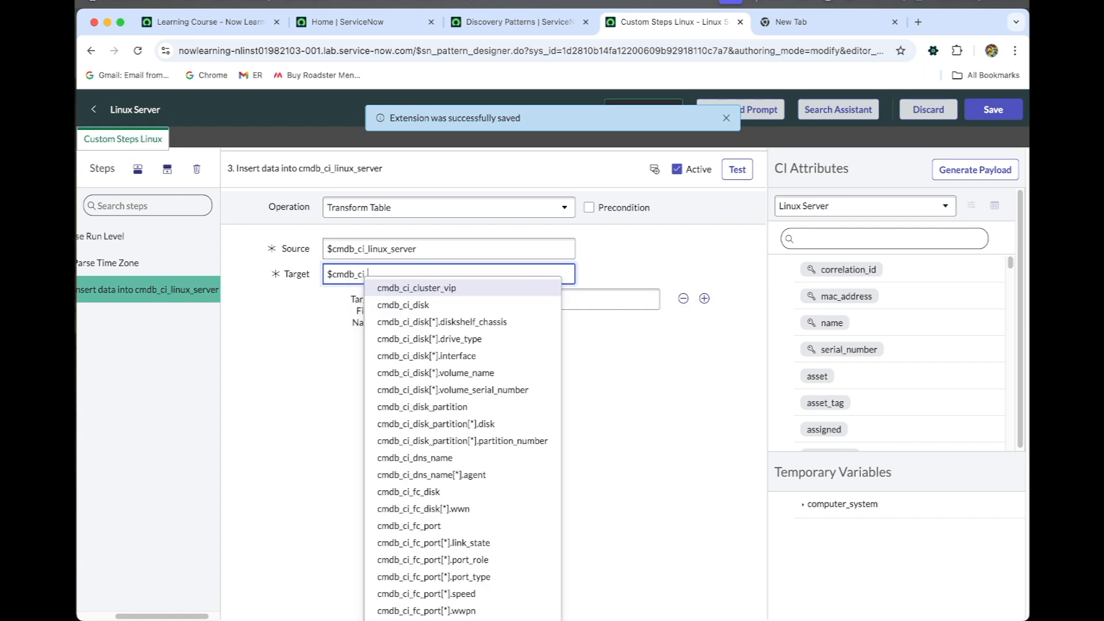
pyautogui.write('linu')
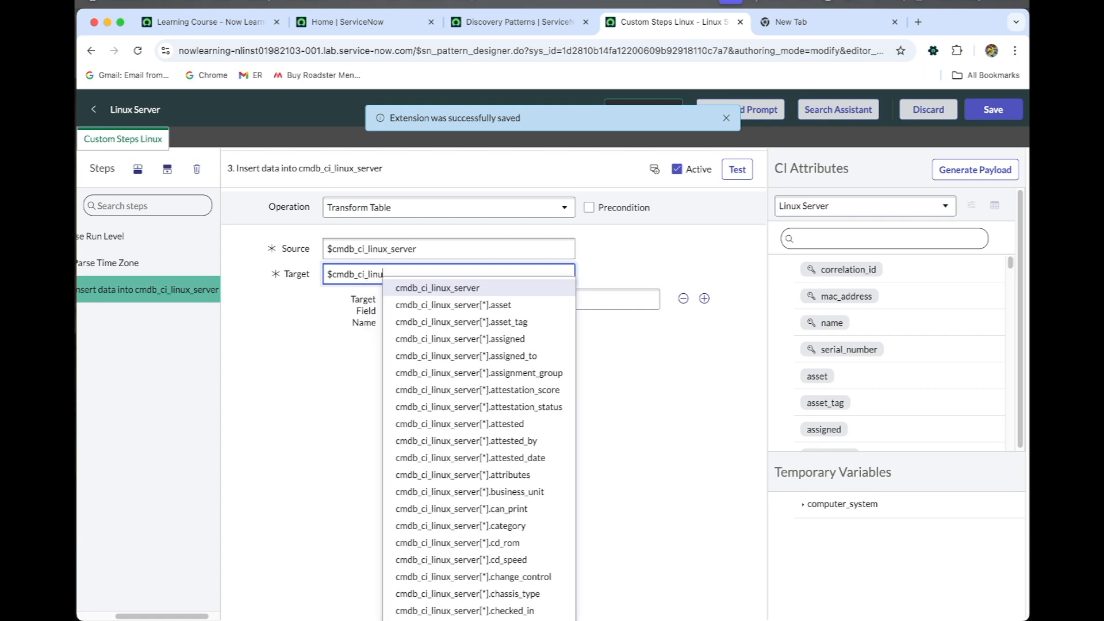
pyautogui.press('Return')
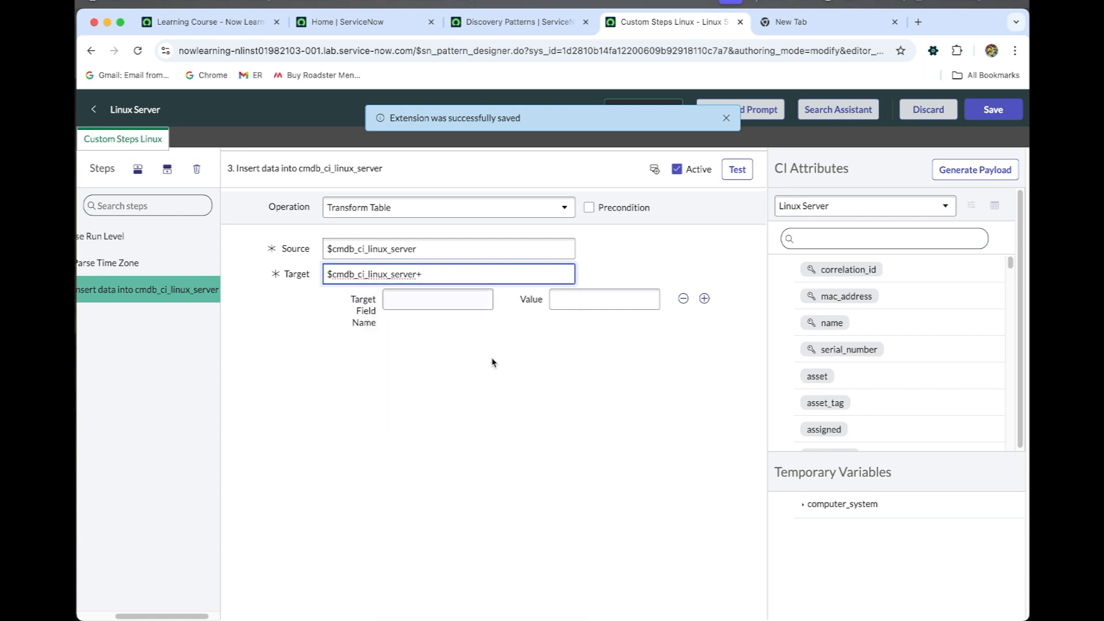
pyautogui.click(513, 383)
pyautogui.click(459, 301)
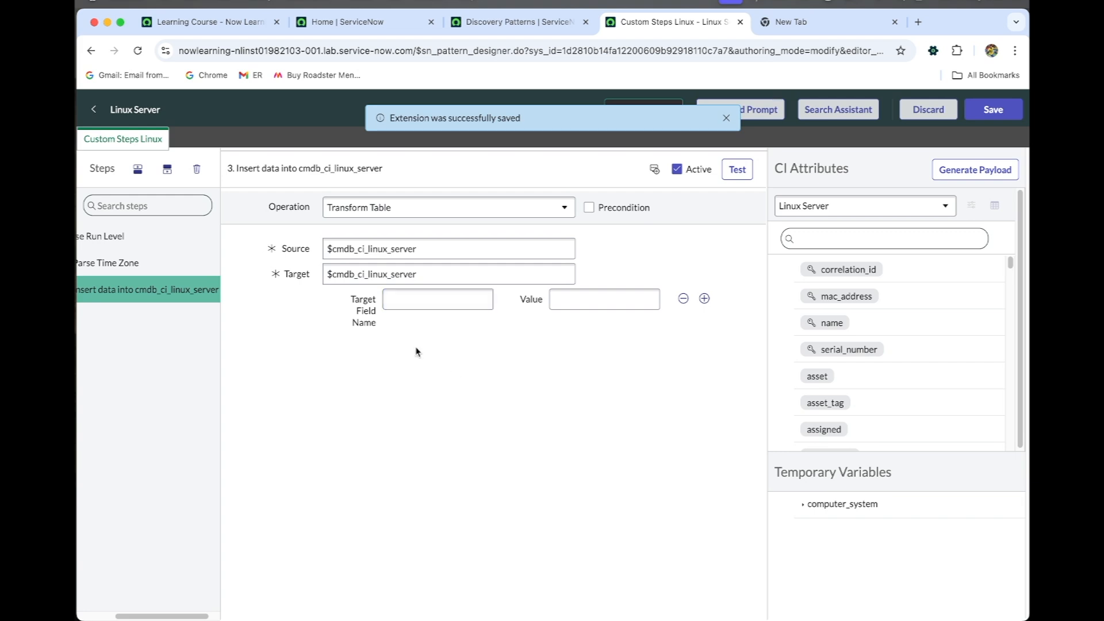
pyautogui.click(403, 304)
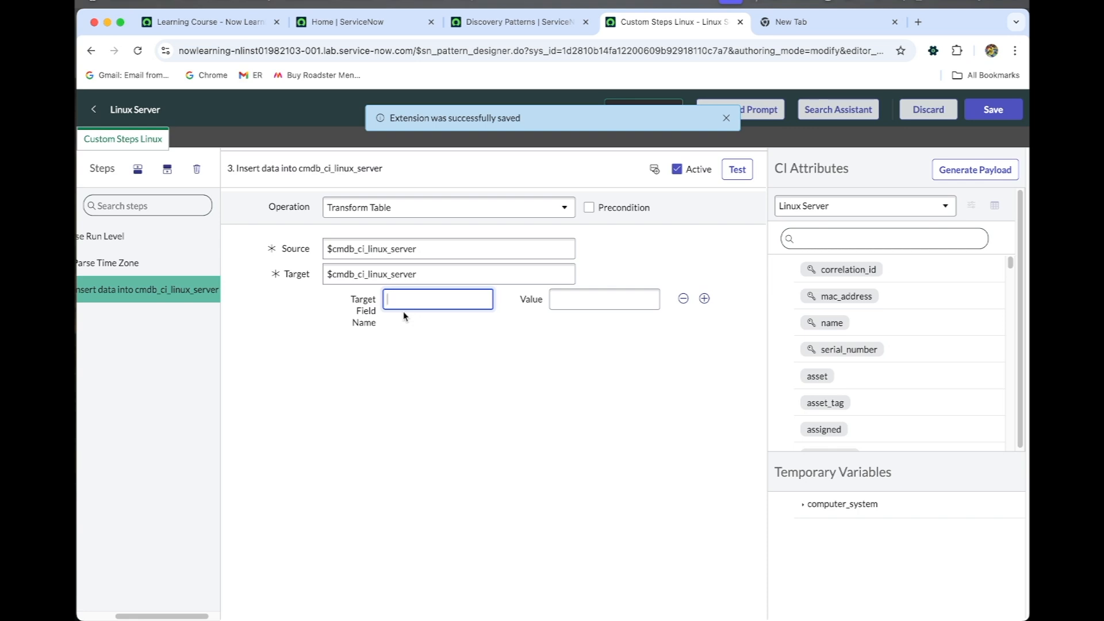
pyautogui.click(528, 23)
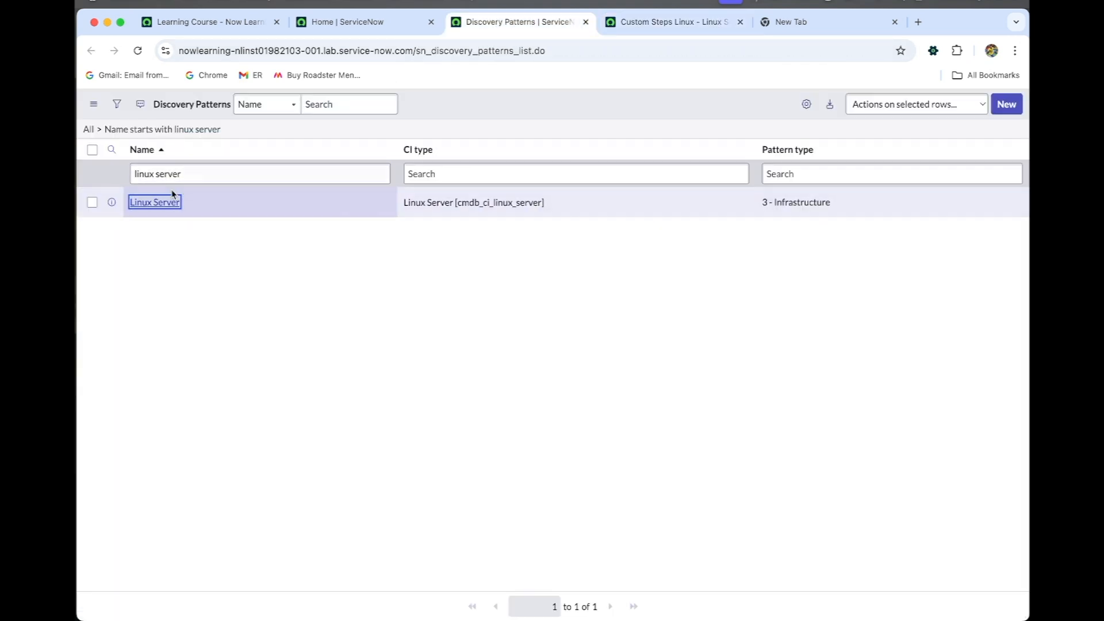
pyautogui.click(389, 20)
pyautogui.click(468, 26)
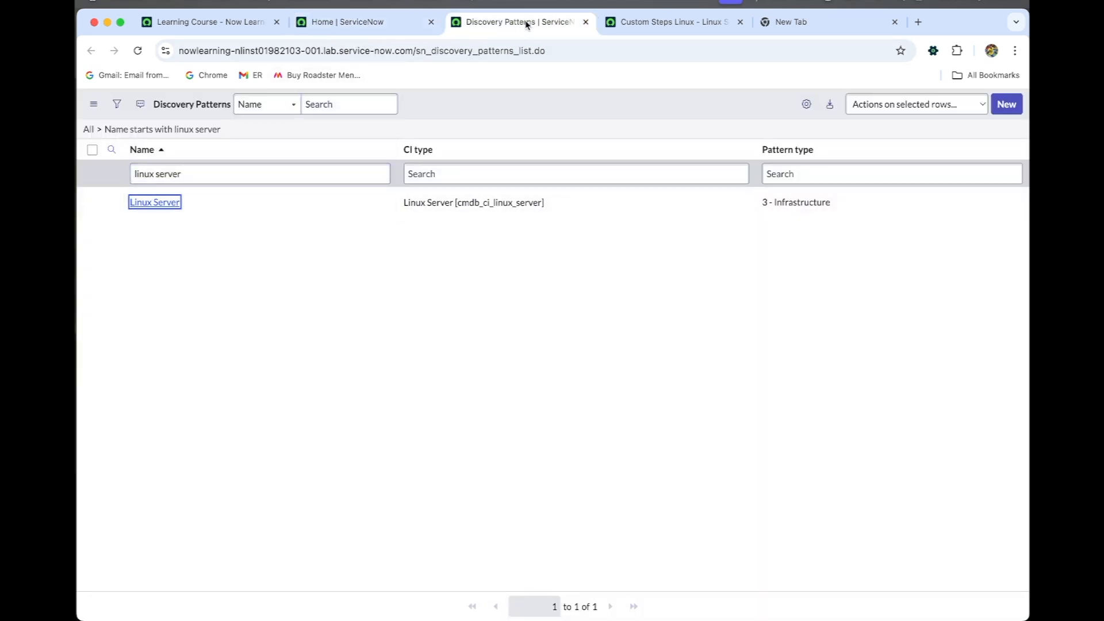
pyautogui.click(624, 22)
pyautogui.click(406, 301)
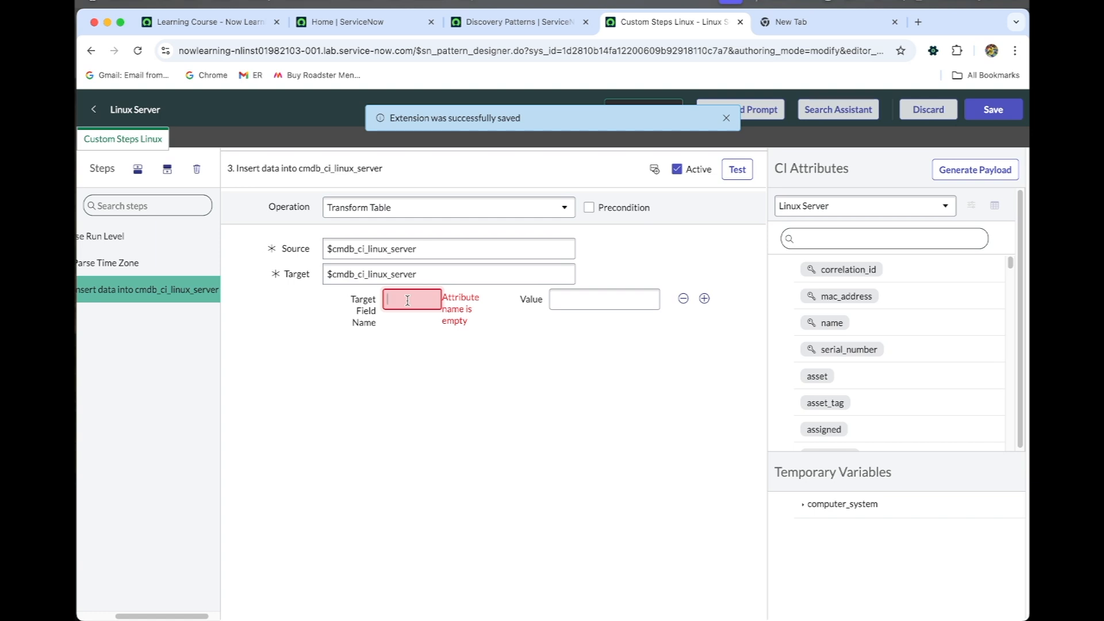
pyautogui.click(529, 28)
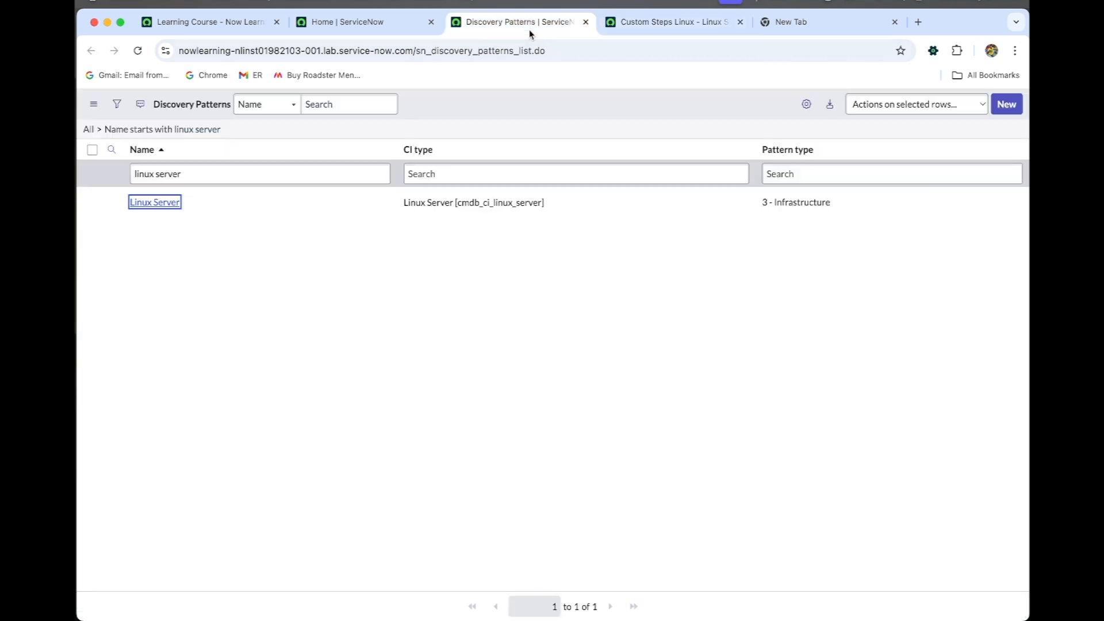
pyautogui.click(377, 33)
pyautogui.click(216, 106)
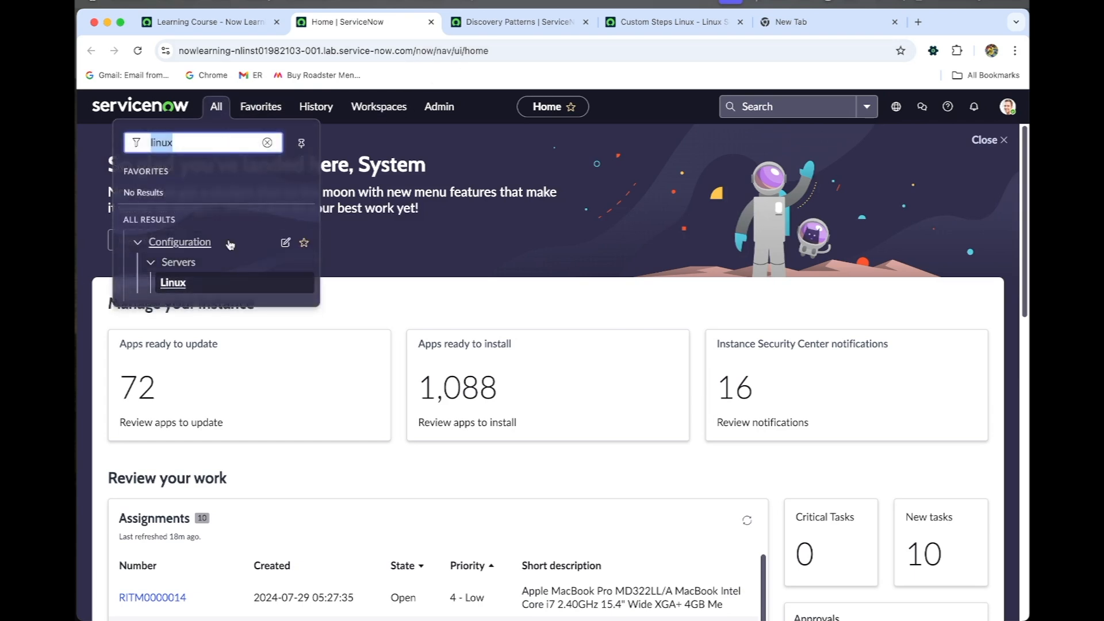
pyautogui.keyDown('super'); pyautogui.click(172, 284); pyautogui.keyUp('super')
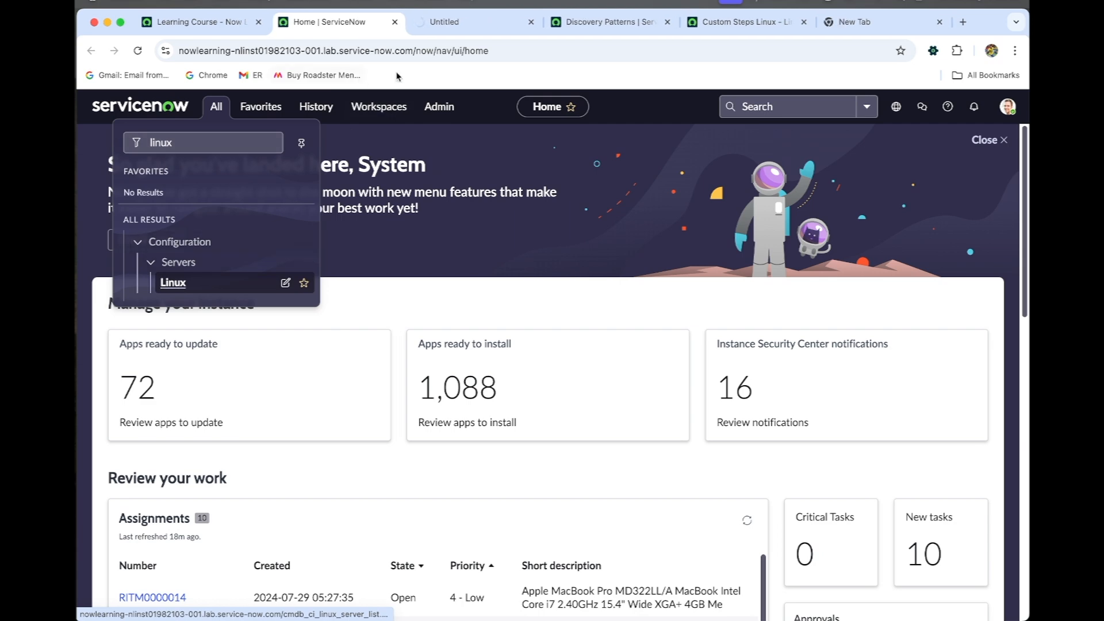
pyautogui.click(465, 26)
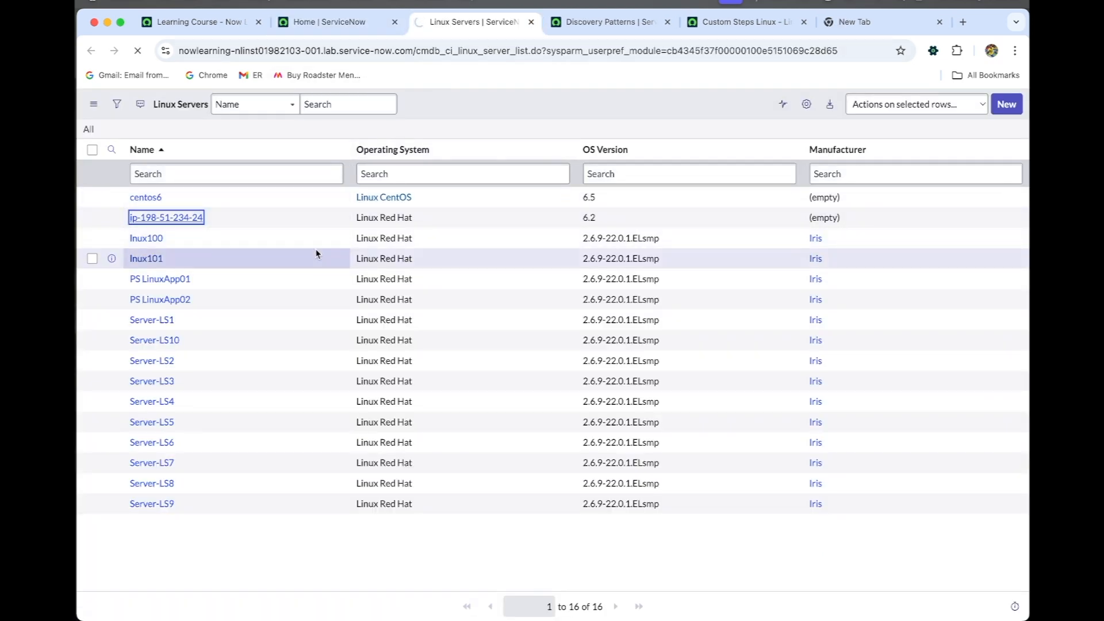
pyautogui.scroll(-2, 311, 270)
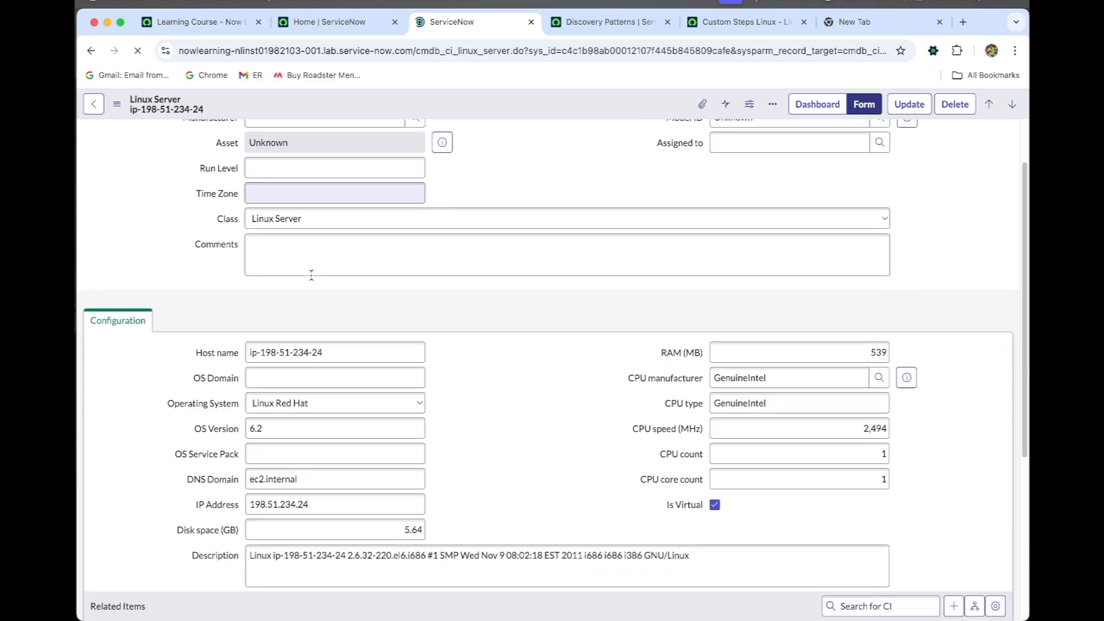
pyautogui.scroll(-4, 311, 276)
pyautogui.scroll(6, 312, 276)
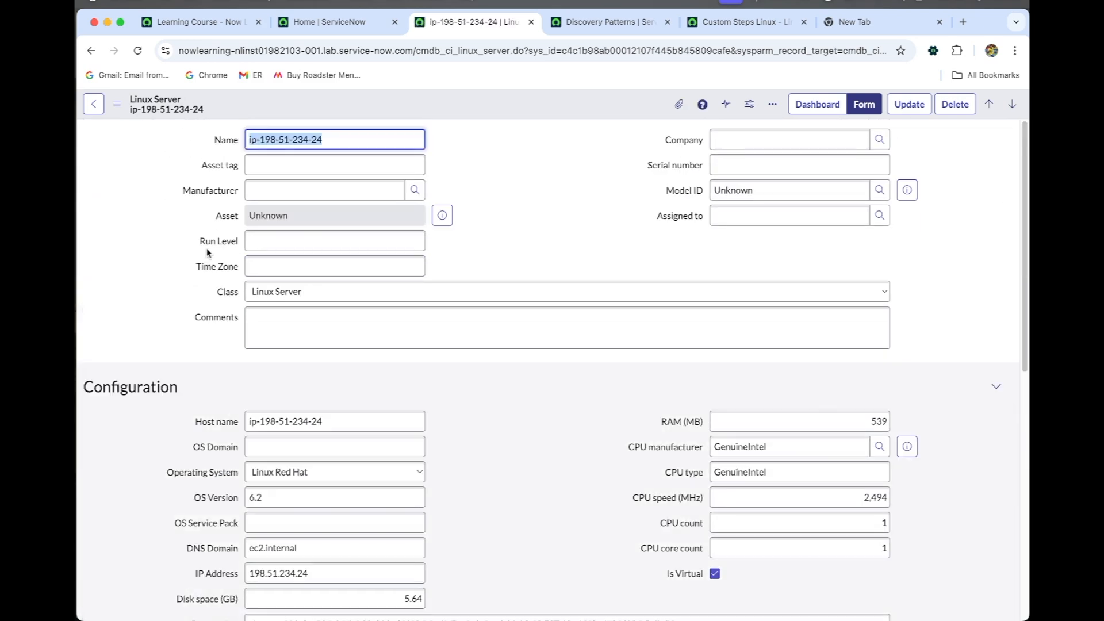
# Step: Copy the Run Level field's column name from the Linux Server record and use it, u_run_level, as the Transform Table's first target field name
pyautogui.rightClick(213, 245)
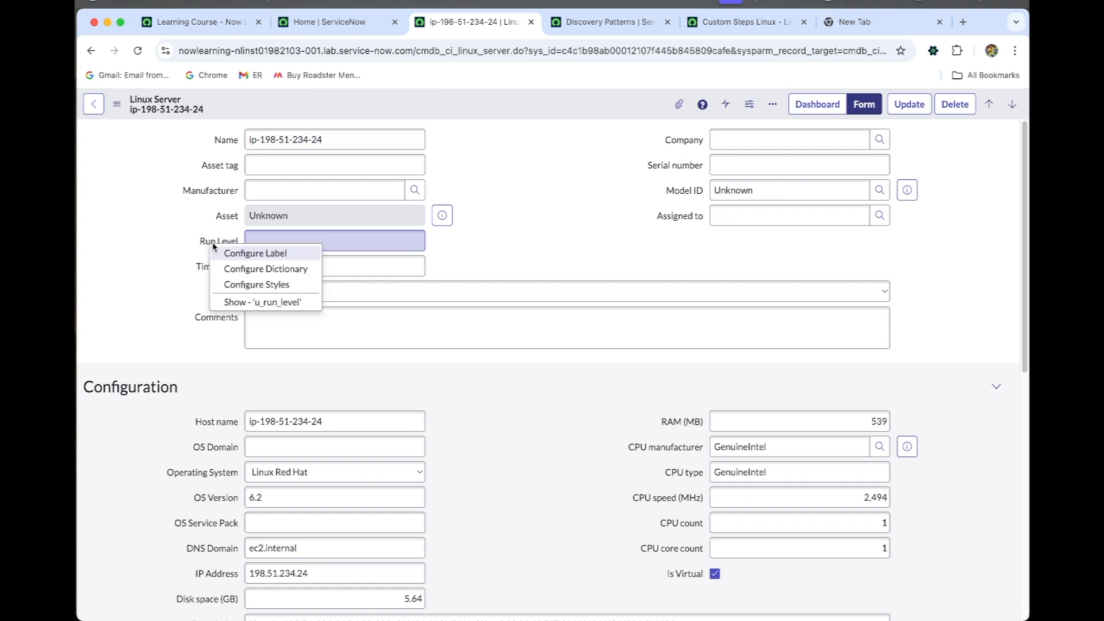
pyautogui.click(253, 303)
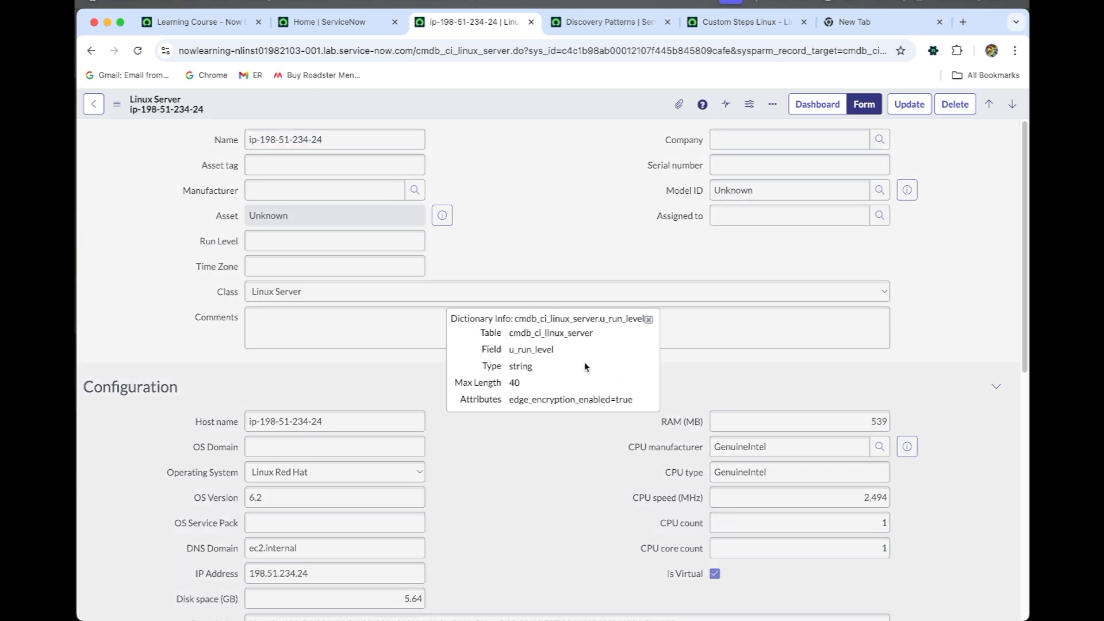
pyautogui.doubleClick(543, 349)
pyautogui.press('super+c')
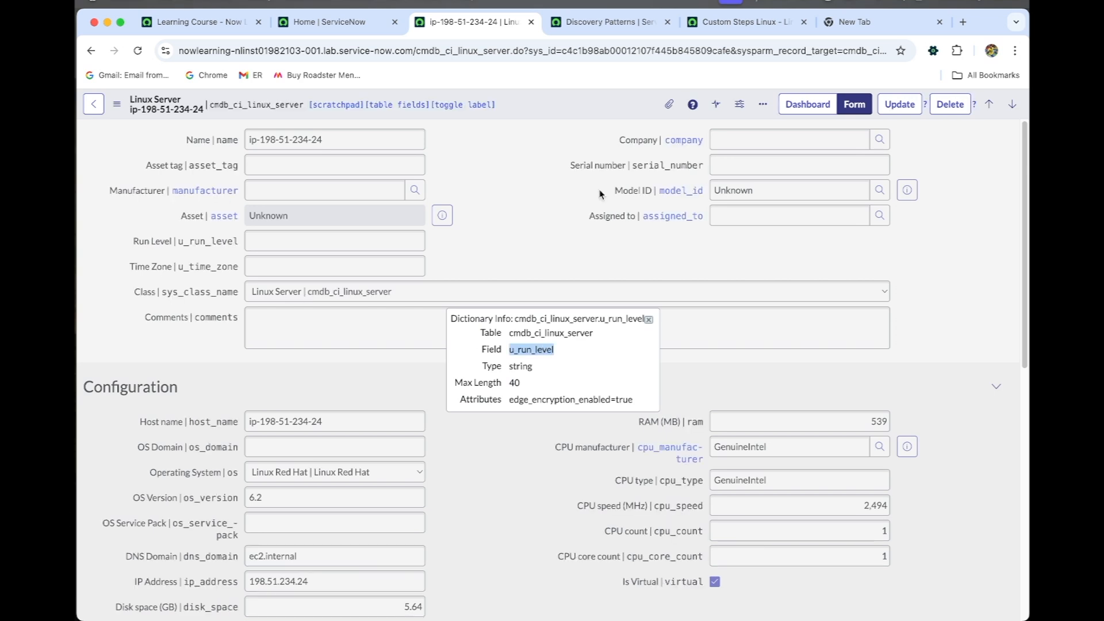
pyautogui.click(609, 21)
pyautogui.click(742, 21)
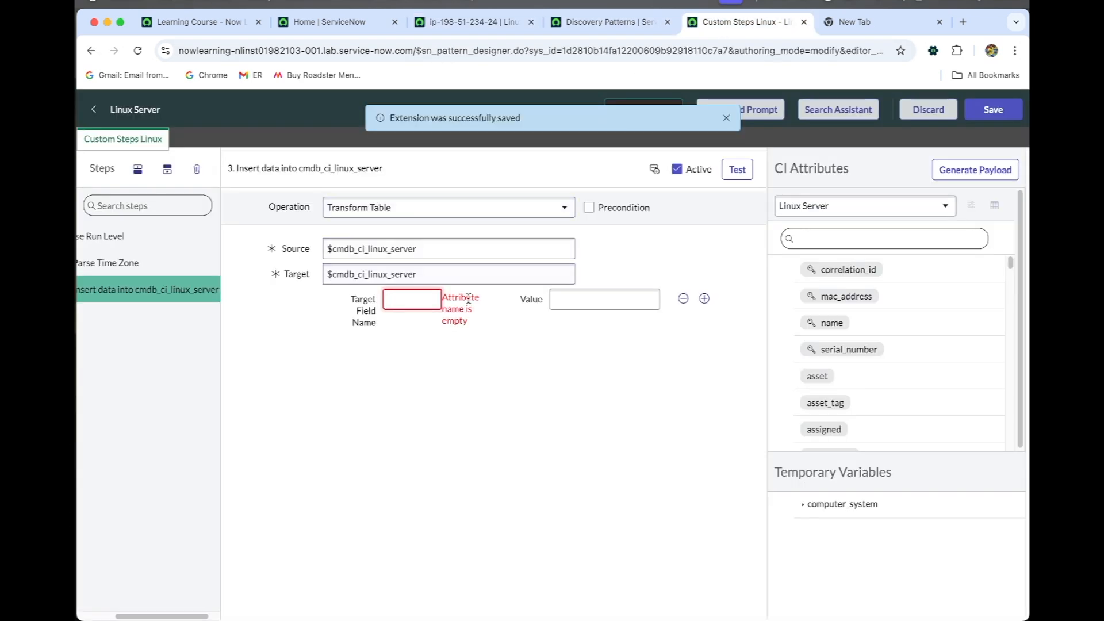
pyautogui.press('super+v')
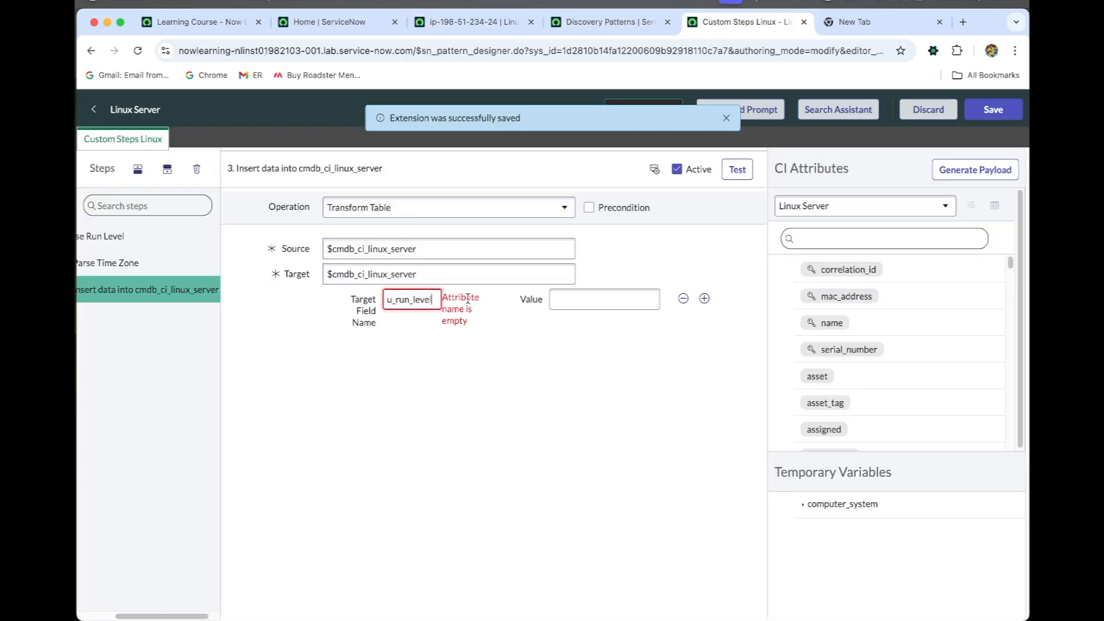
# Step: Copy the Time Zone field's column name from the server record and add u_time_zone as a second target field in the Transform Table
pyautogui.click(460, 28)
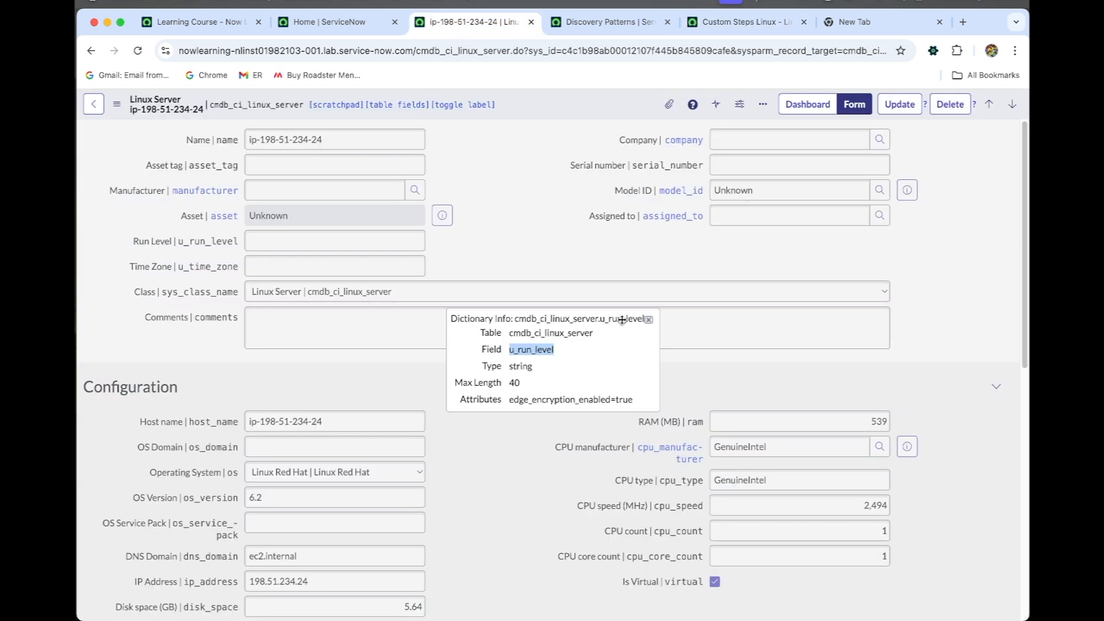
pyautogui.click(648, 319)
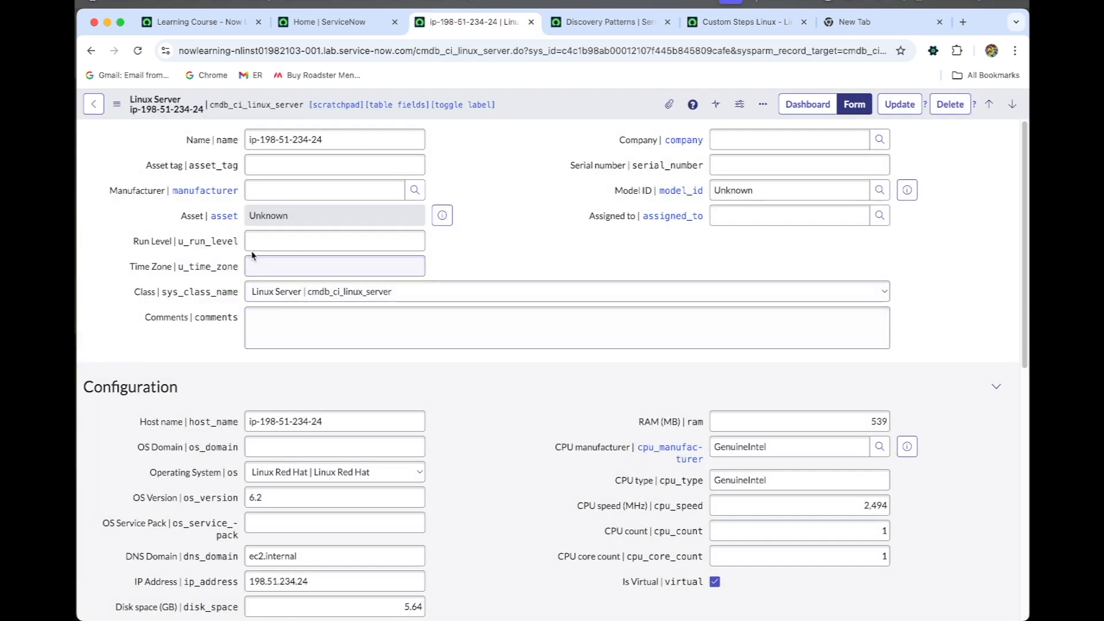
pyautogui.rightClick(194, 269)
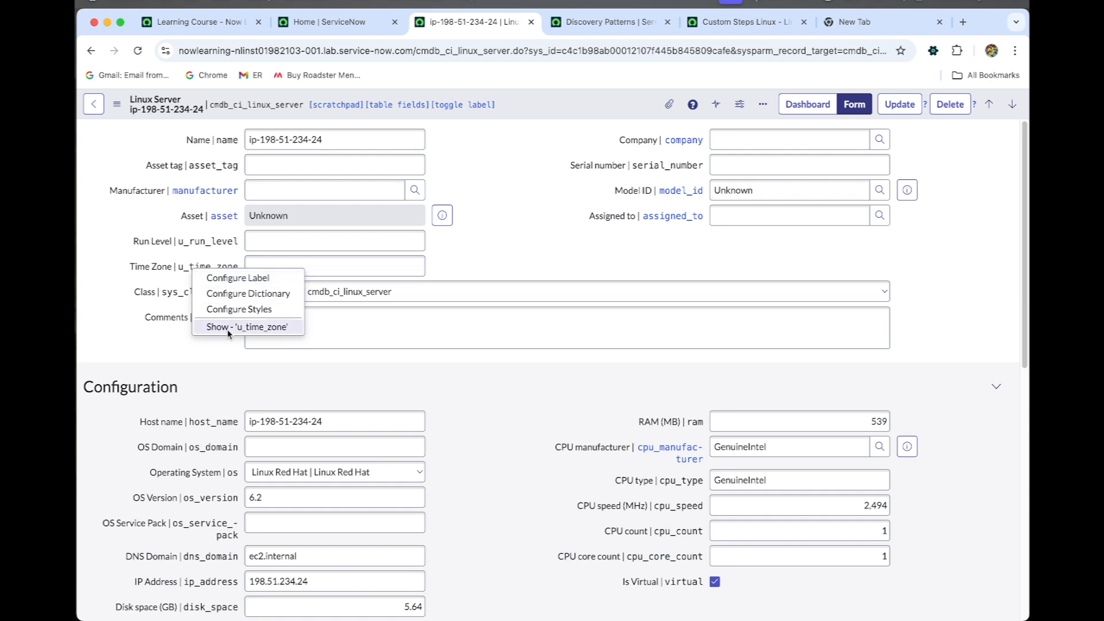
pyautogui.click(248, 327)
pyautogui.doubleClick(520, 351)
pyautogui.press('super+c')
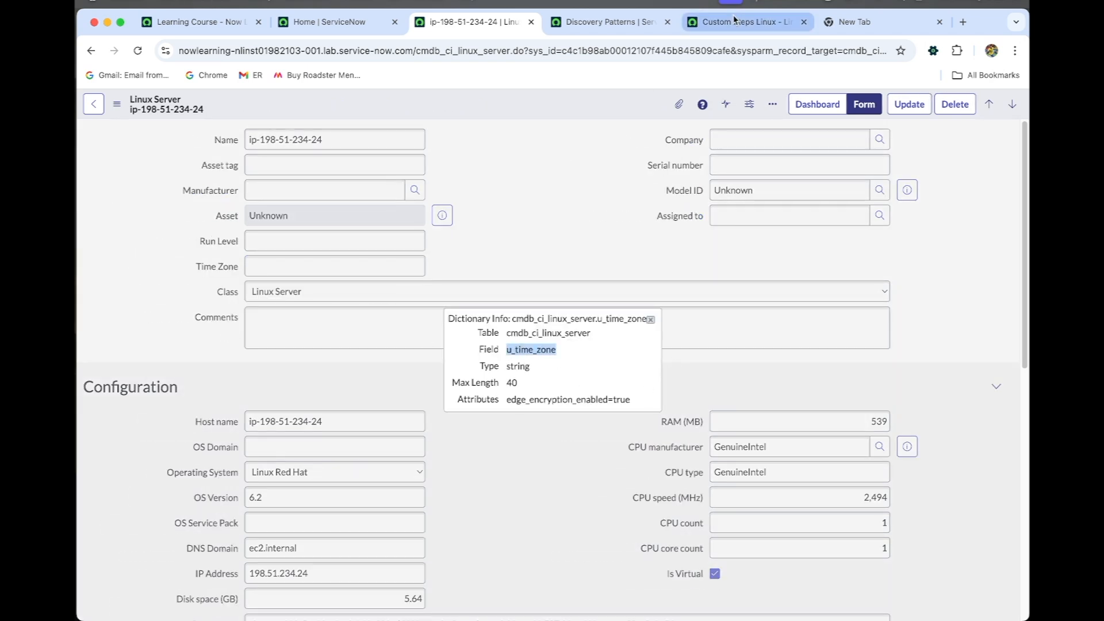
pyautogui.click(770, 23)
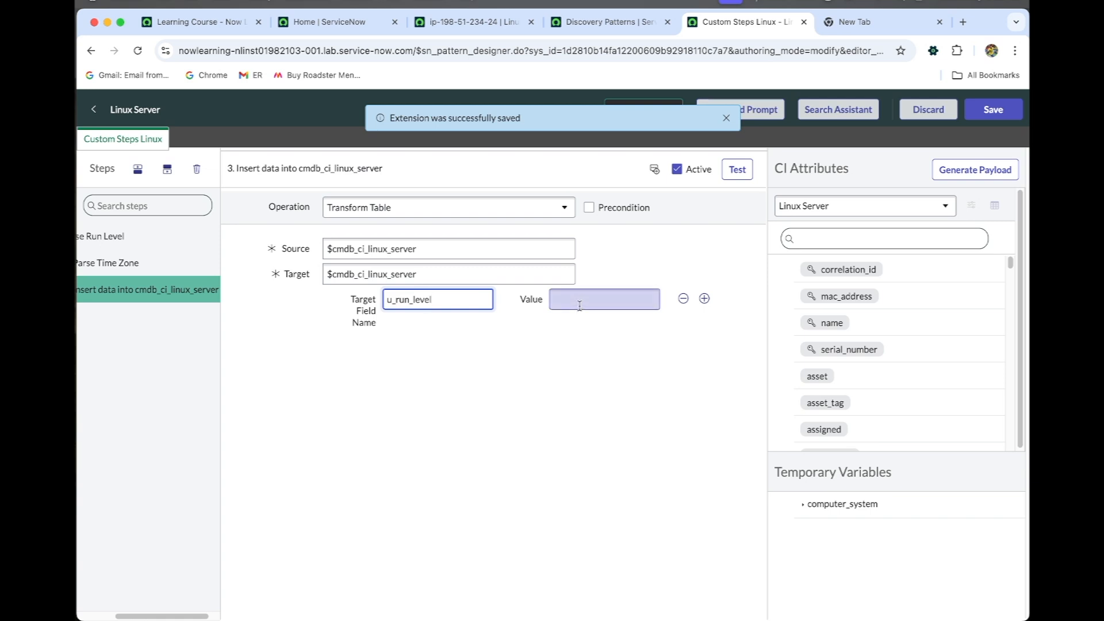
pyautogui.click(704, 299)
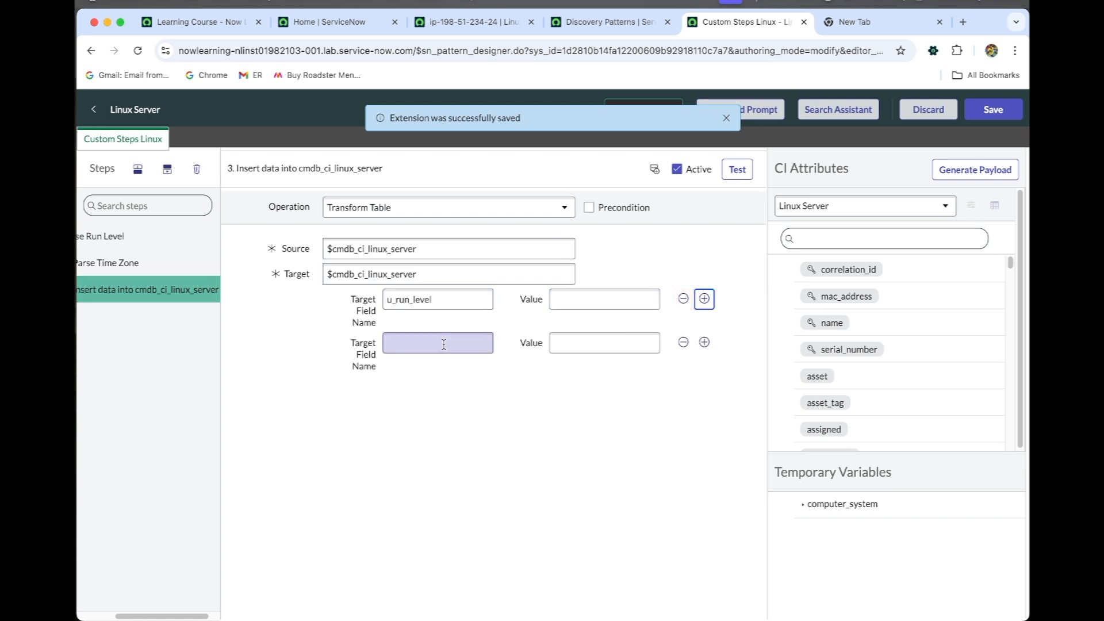
pyautogui.click(444, 344)
pyautogui.press('super+v')
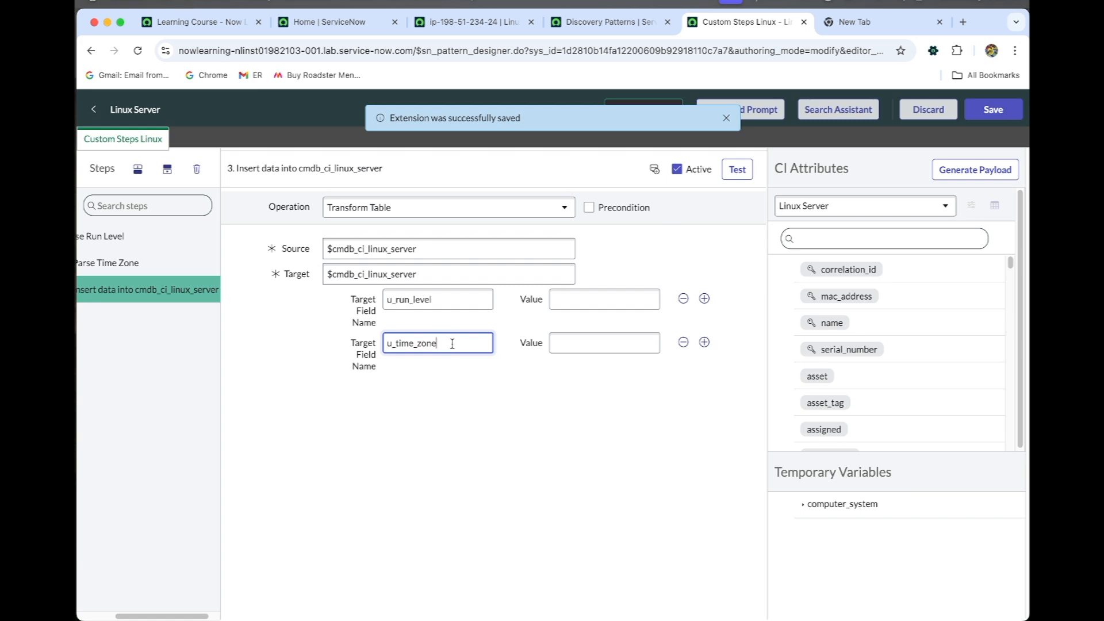
# Step: Set the value for the u_run_level target field to $runlevel_info[1].u_run_level
pyautogui.click(561, 300)
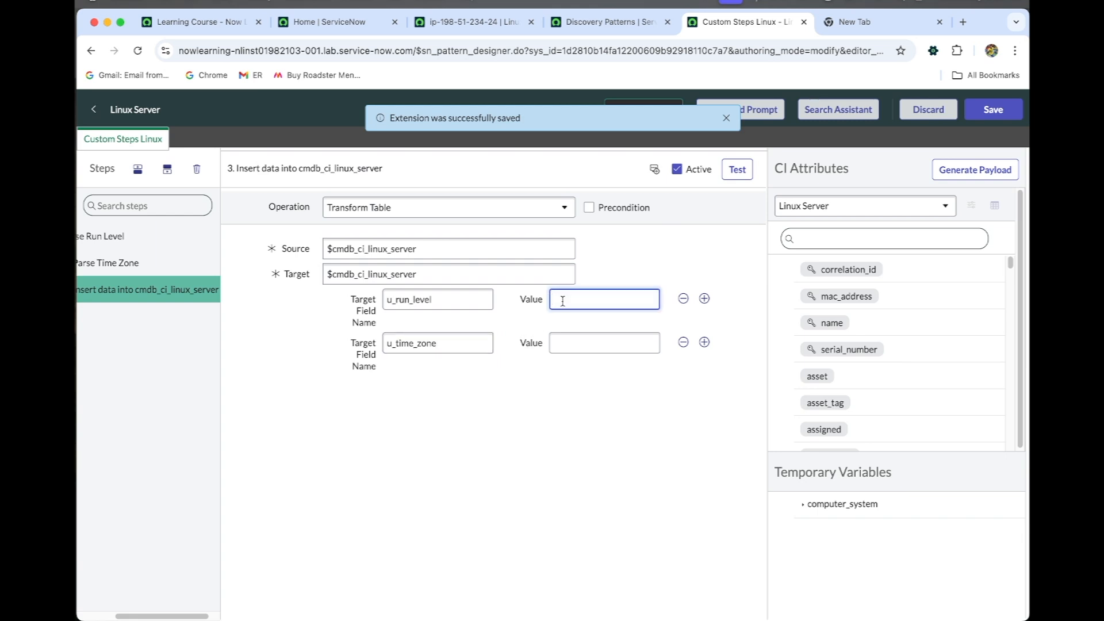
pyautogui.write('$')
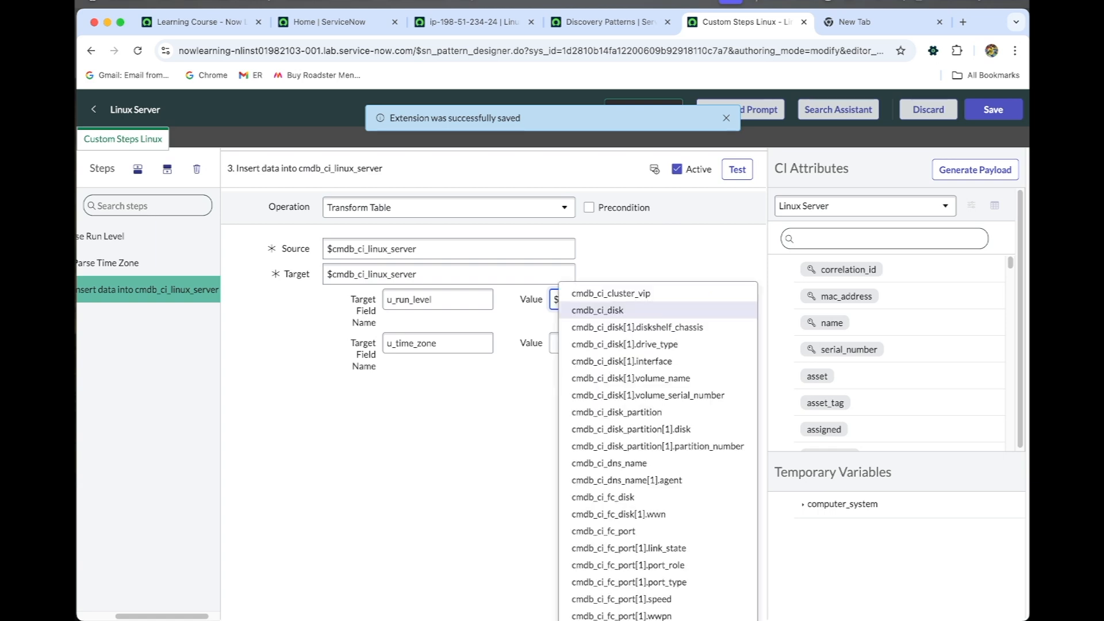
pyautogui.write('run')
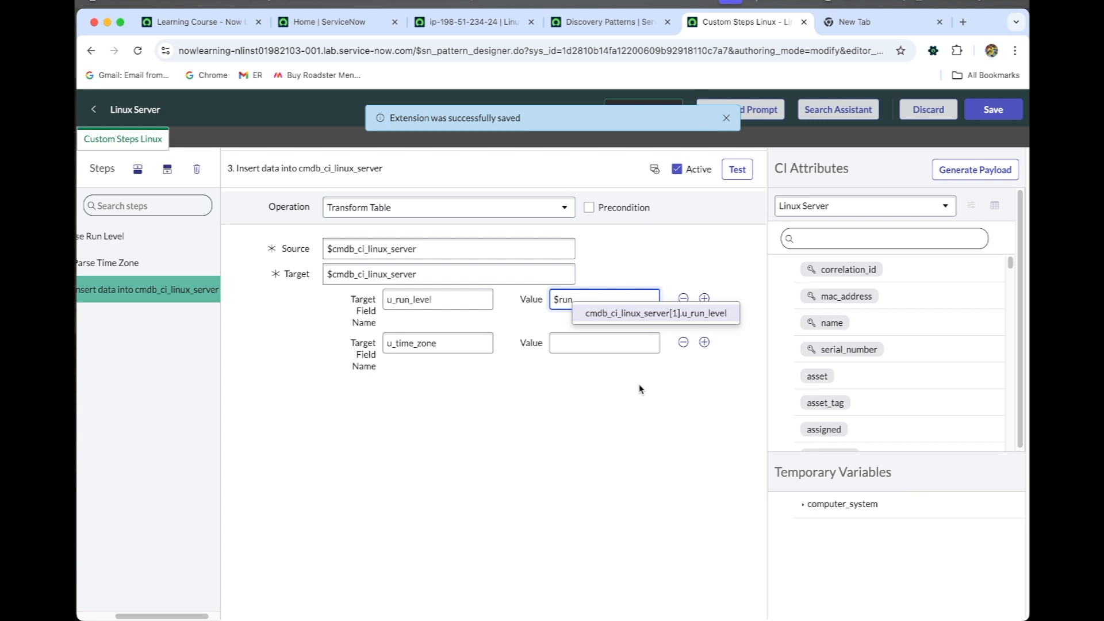
pyautogui.write('level')
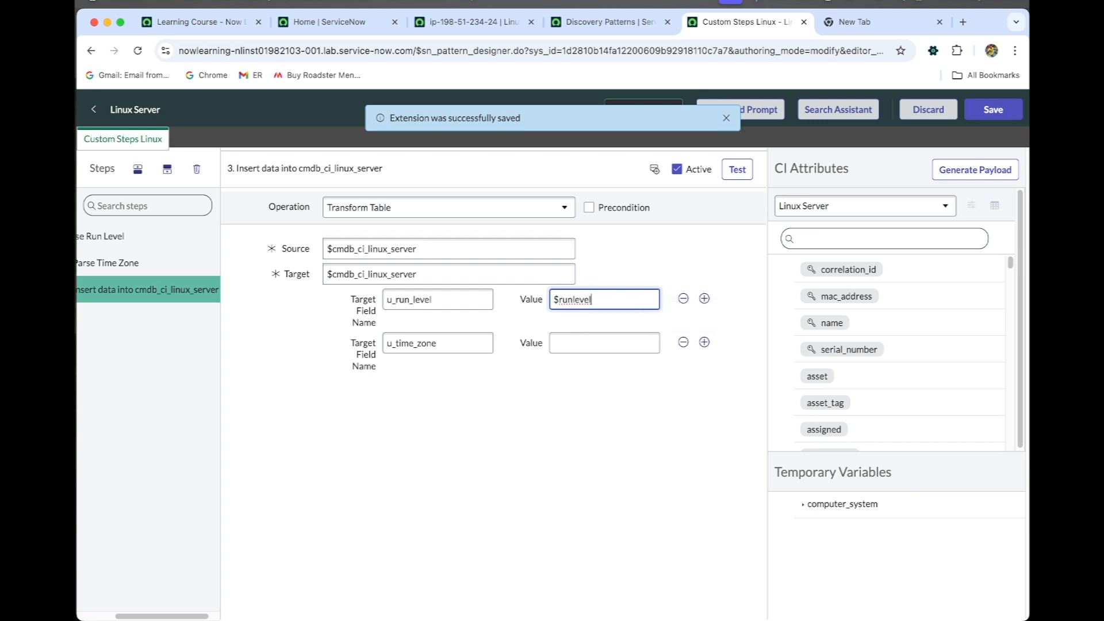
pyautogui.write('_info')
pyautogui.write('[]')
pyautogui.write('1')
pyautogui.write('.u_')
pyautogui.write('run')
pyautogui.write('_level')
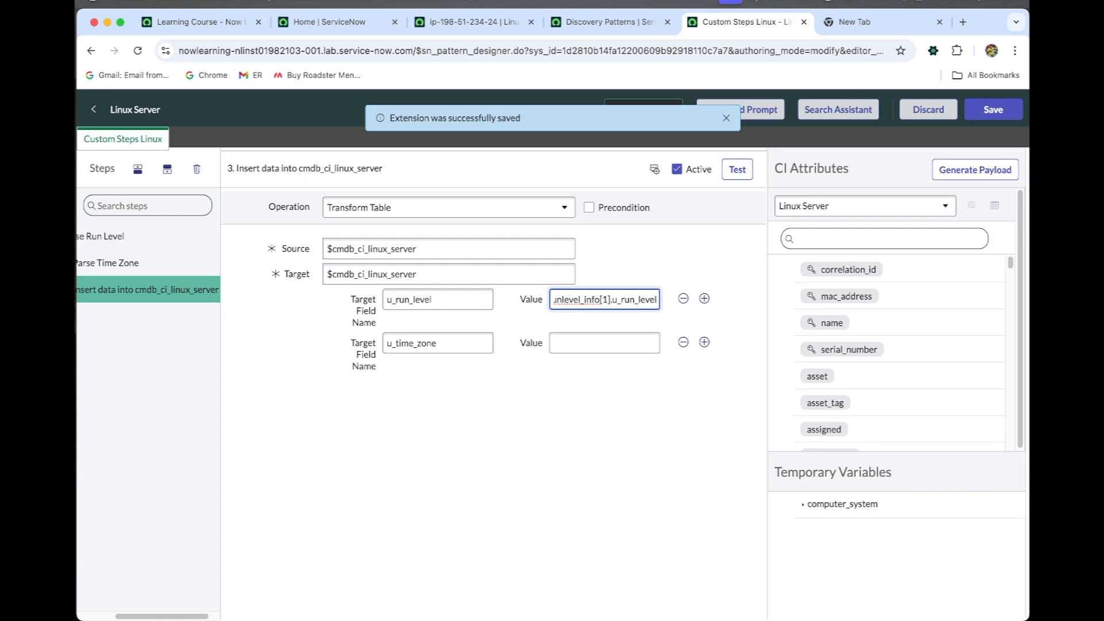
# Step: Set the value for the u_time_zone target field to $timezone[1].u_time_zone and save the extension
pyautogui.click(583, 339)
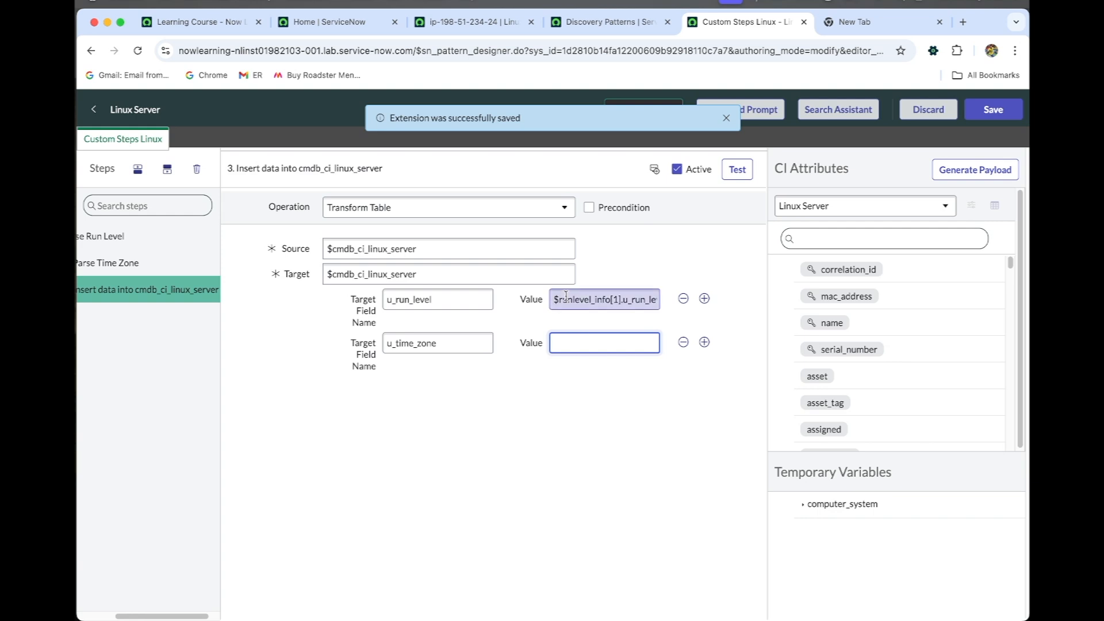
pyautogui.write('$')
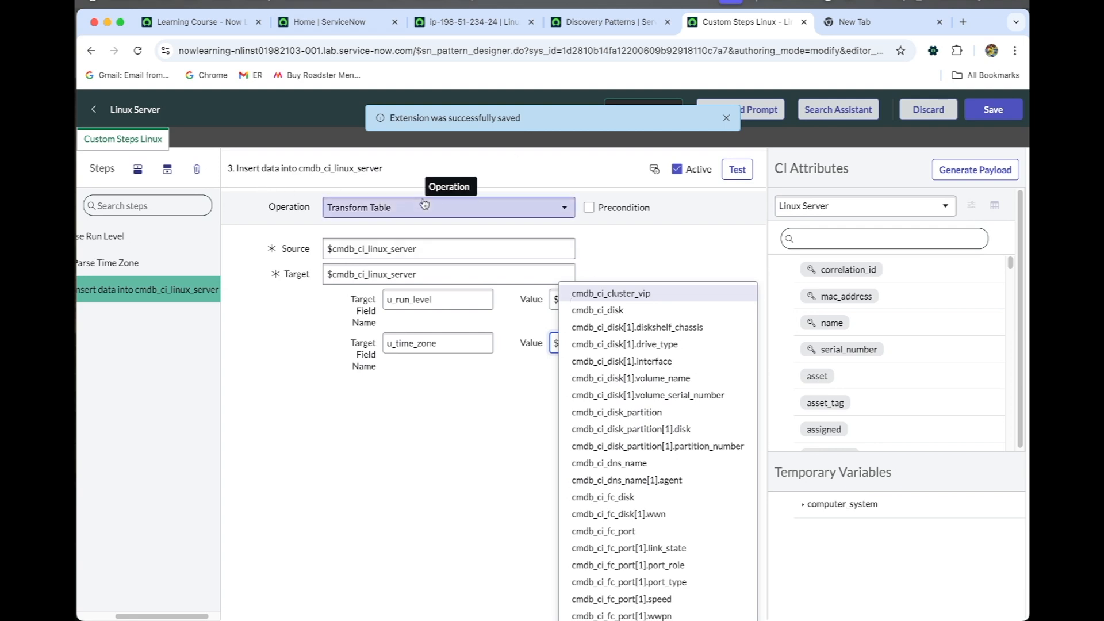
pyautogui.write('time')
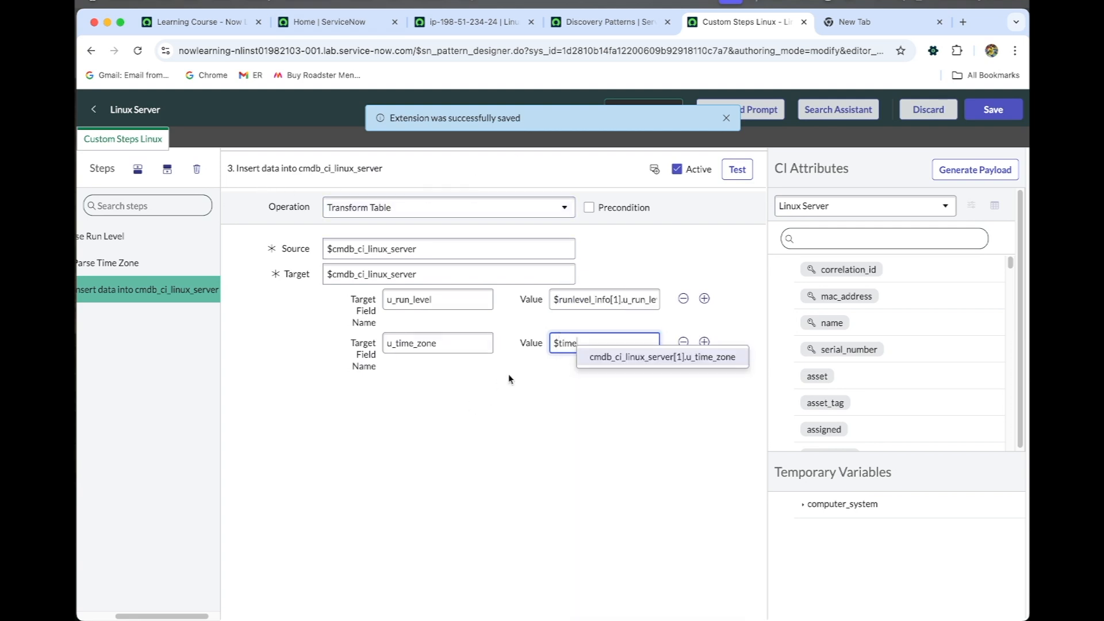
pyautogui.write('zon')
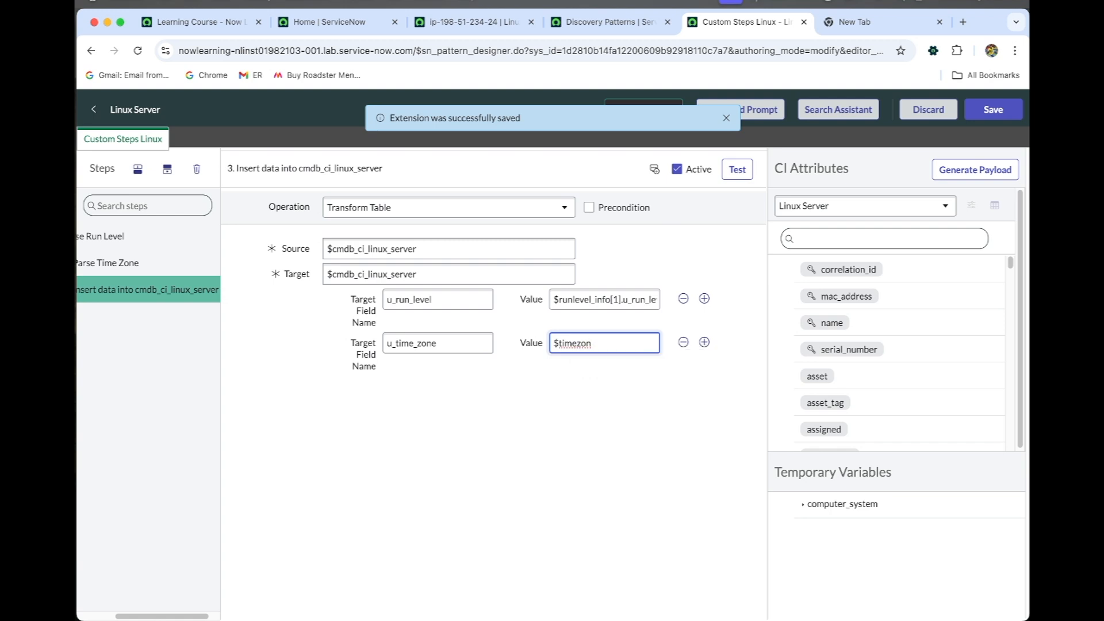
pyautogui.write('e[1].u_time_zone')
pyautogui.click(994, 110)
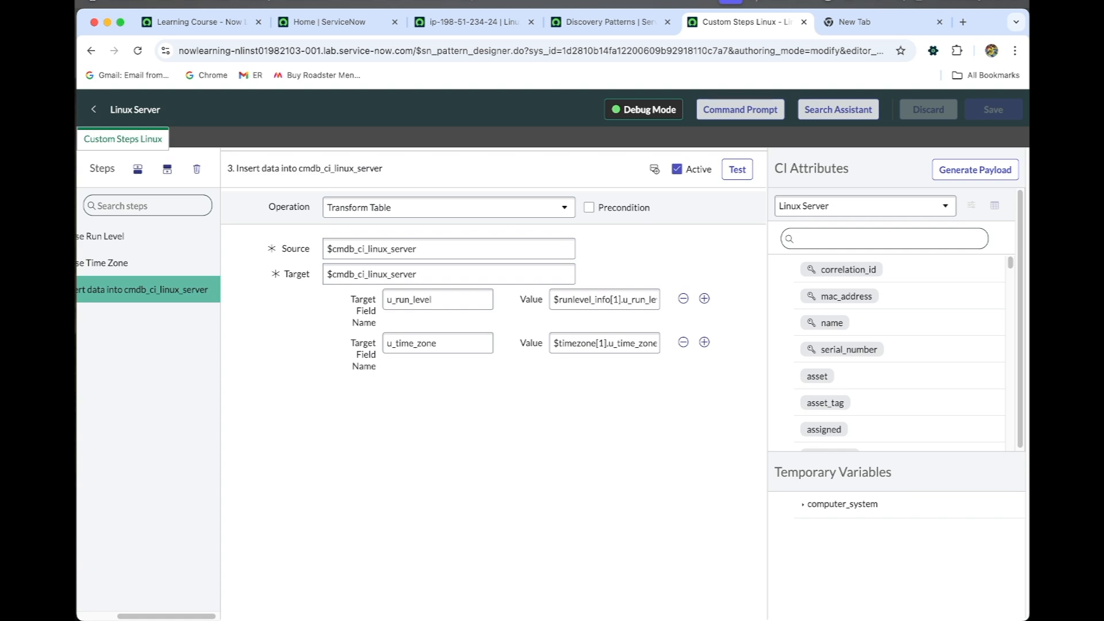
# Step: Open the MID Servers list from the home page and run Pattern Sync to Mid with windows_mid selected
pyautogui.click(330, 23)
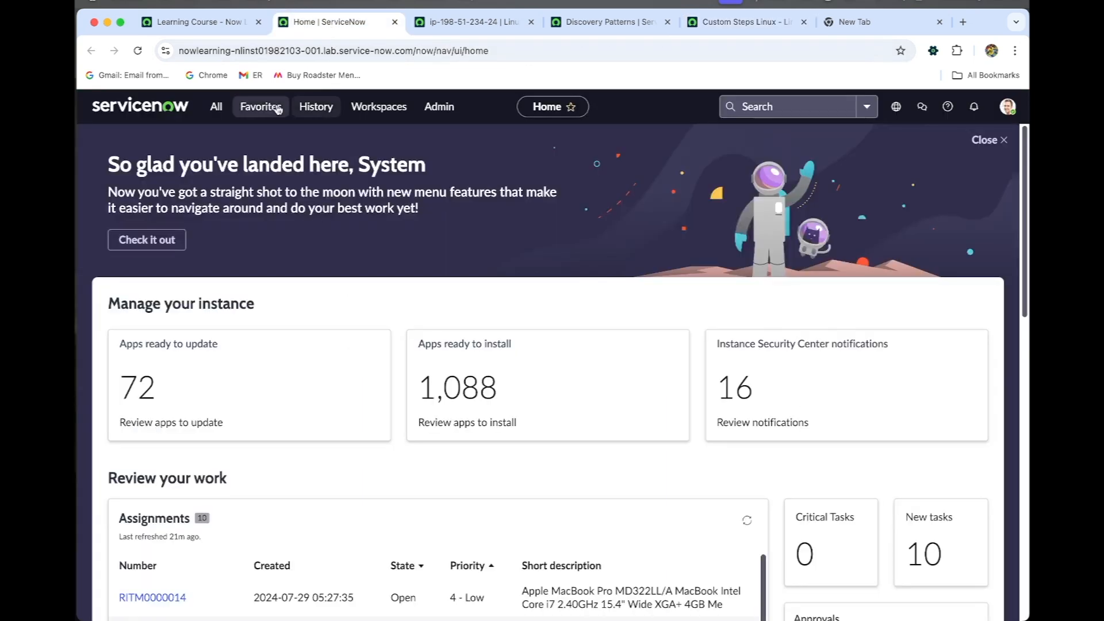
pyautogui.click(228, 110)
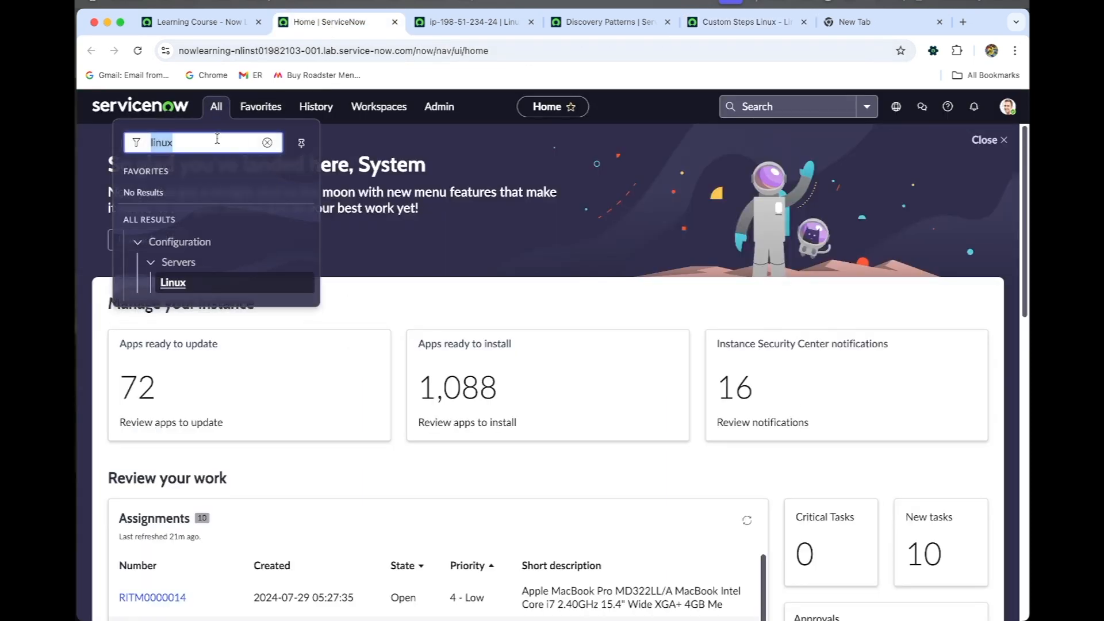
pyautogui.write('mid ser')
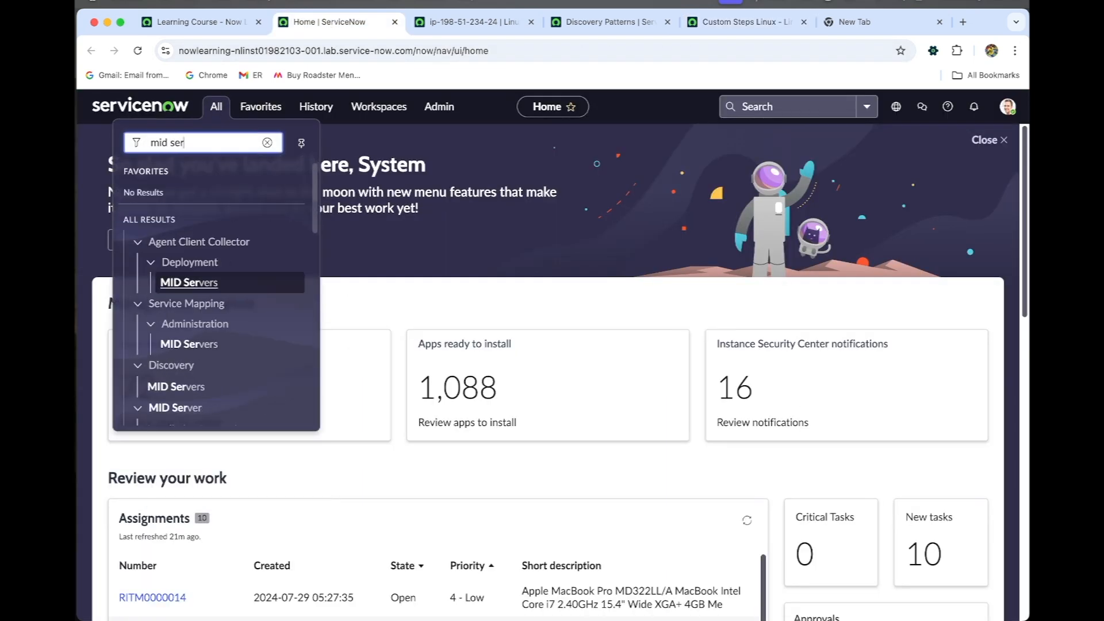
pyautogui.write('ver')
pyautogui.press('Return')
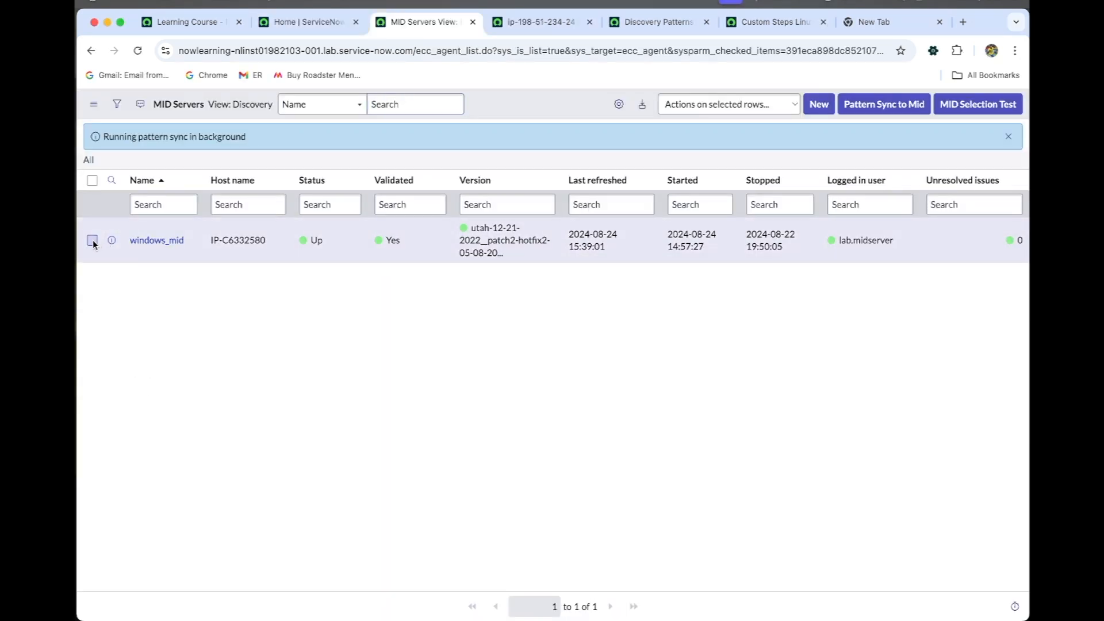
pyautogui.click(92, 240)
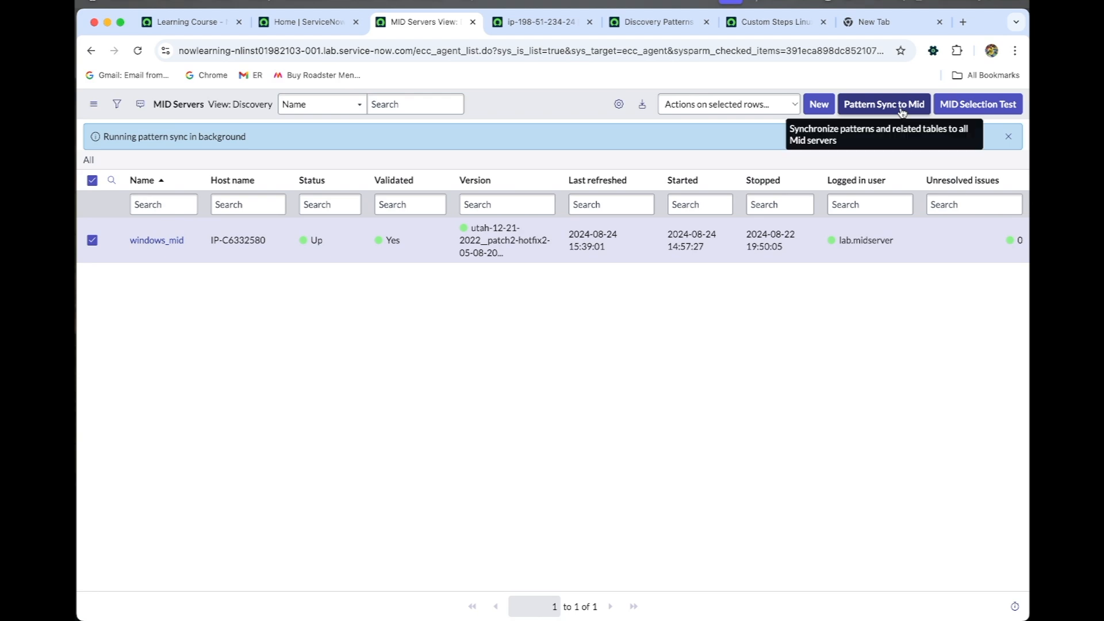
pyautogui.click(884, 104)
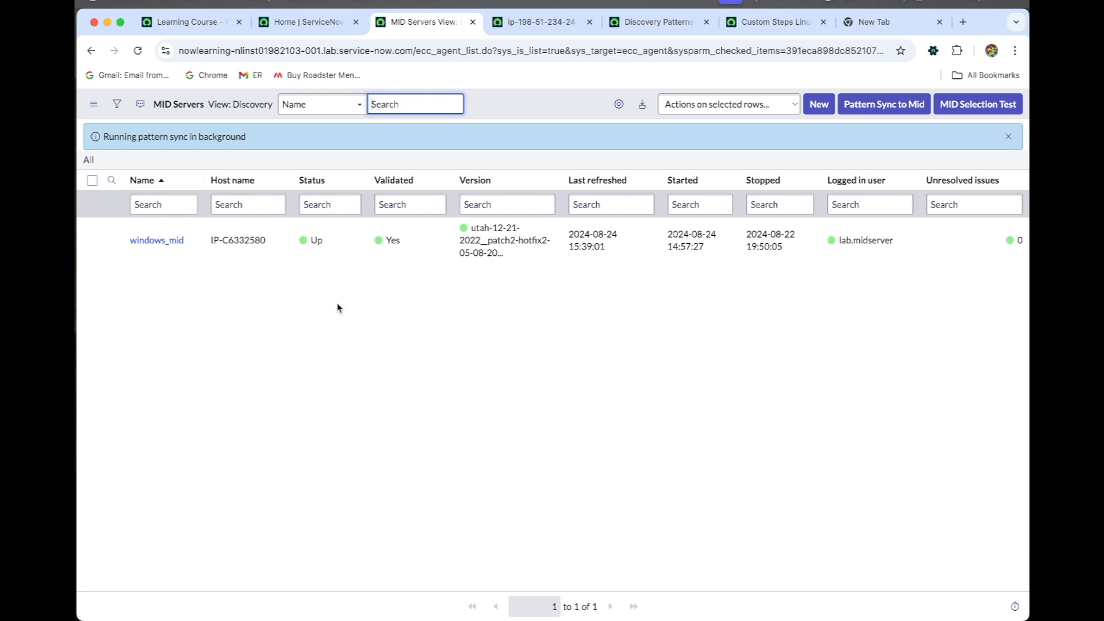
# Step: Find Discovery's Discovery Schedules module, open it in a separate browser tab and open the Linux Server Discovery schedule
pyautogui.click(304, 22)
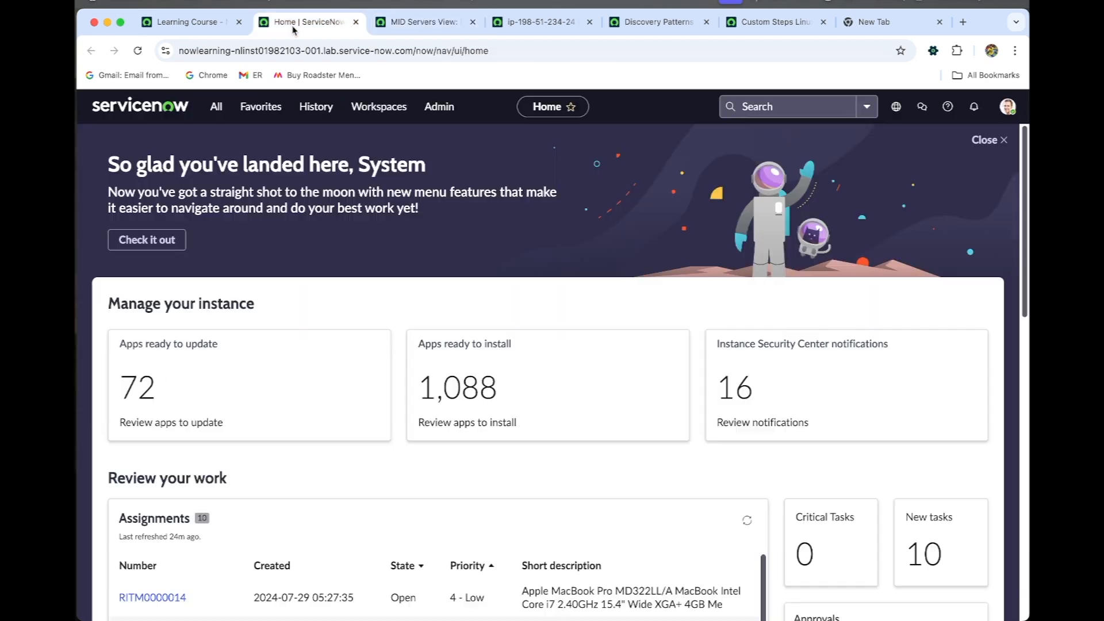
pyautogui.click(216, 106)
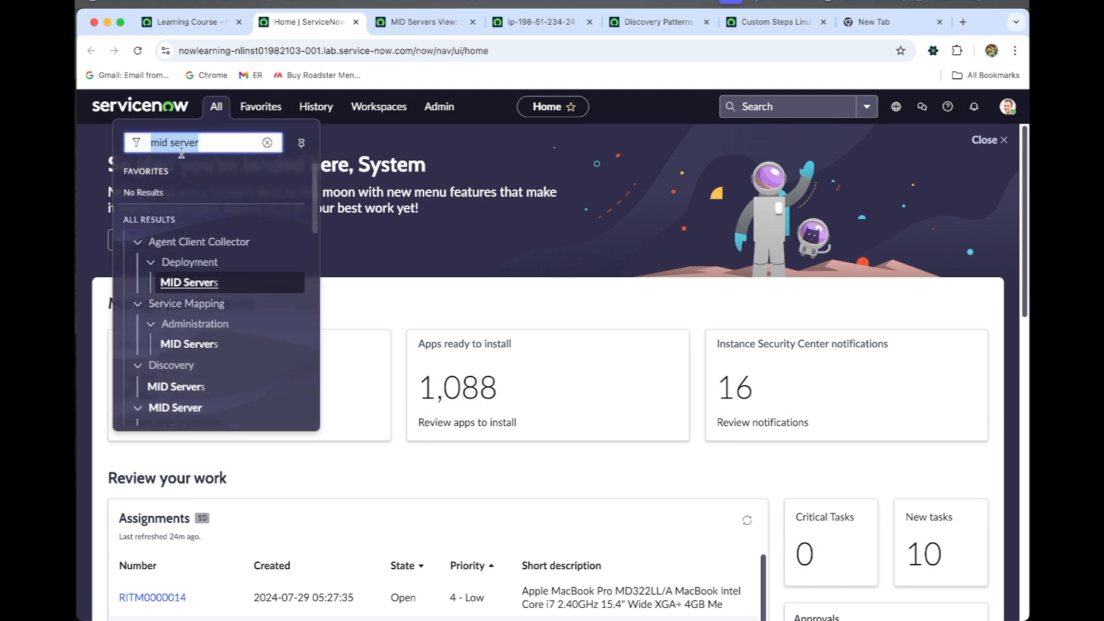
pyautogui.write('discov')
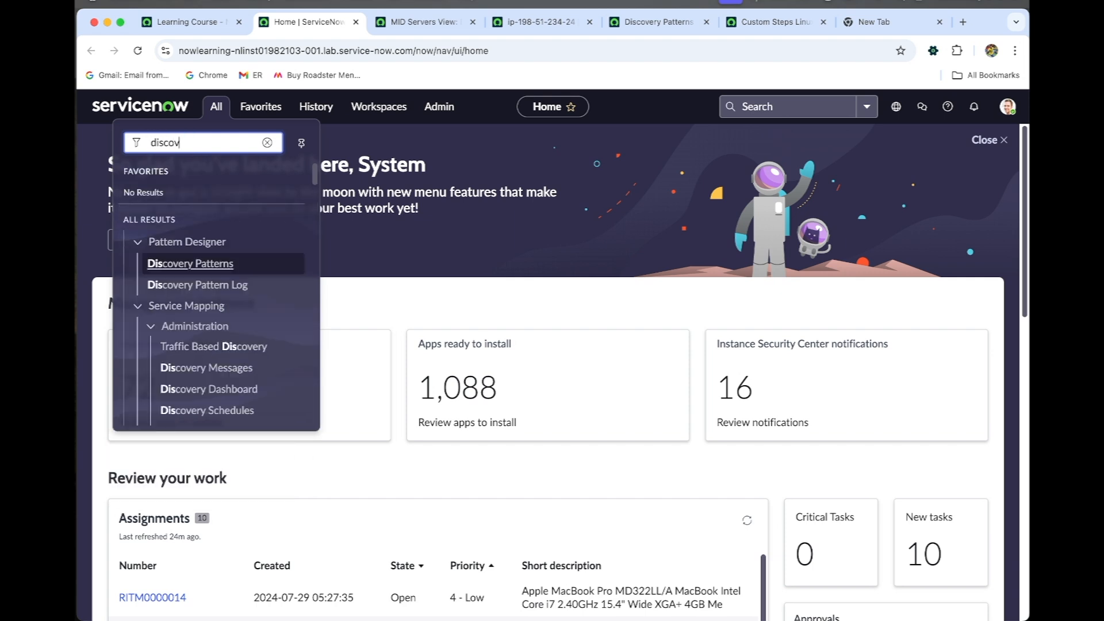
pyautogui.write('ery sc')
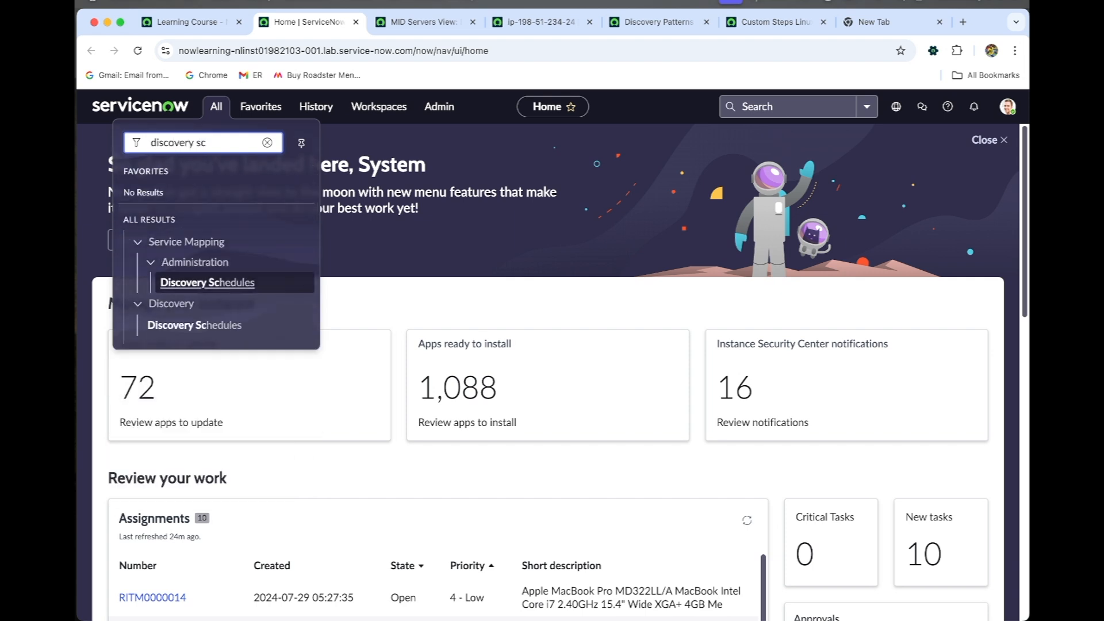
pyautogui.keyDown('super'); pyautogui.click(194, 325); pyautogui.keyUp('super')
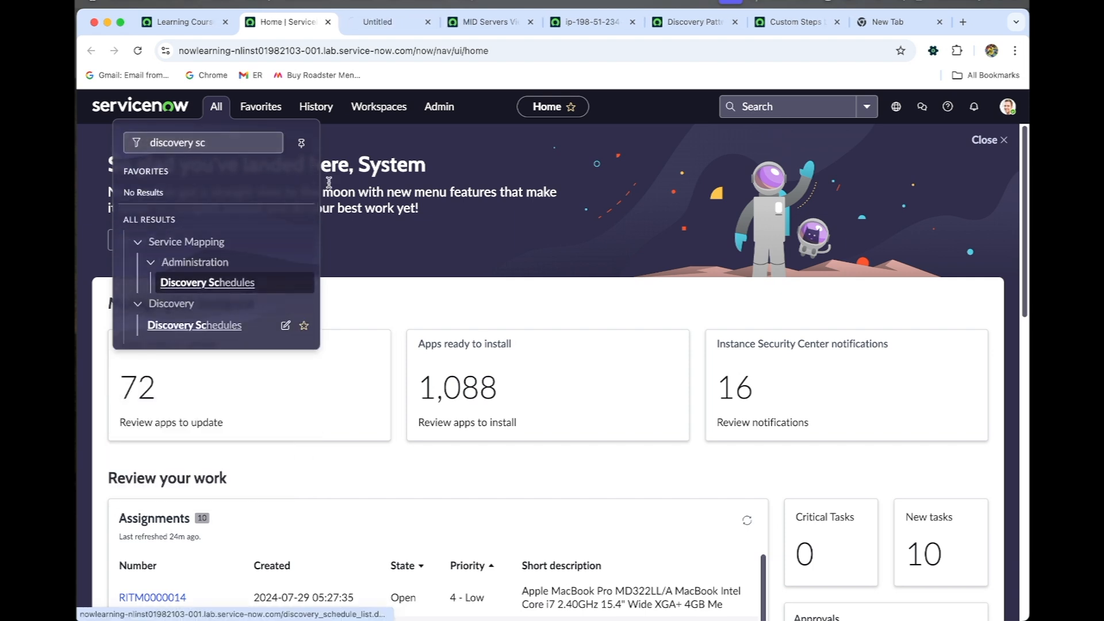
pyautogui.click(364, 29)
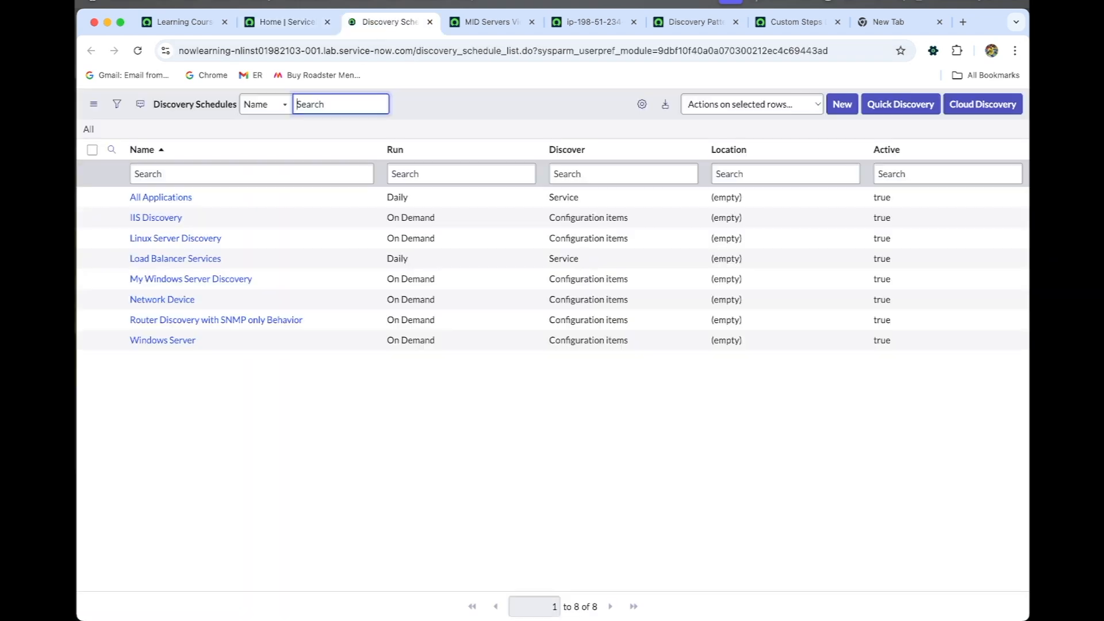
pyautogui.click(199, 240)
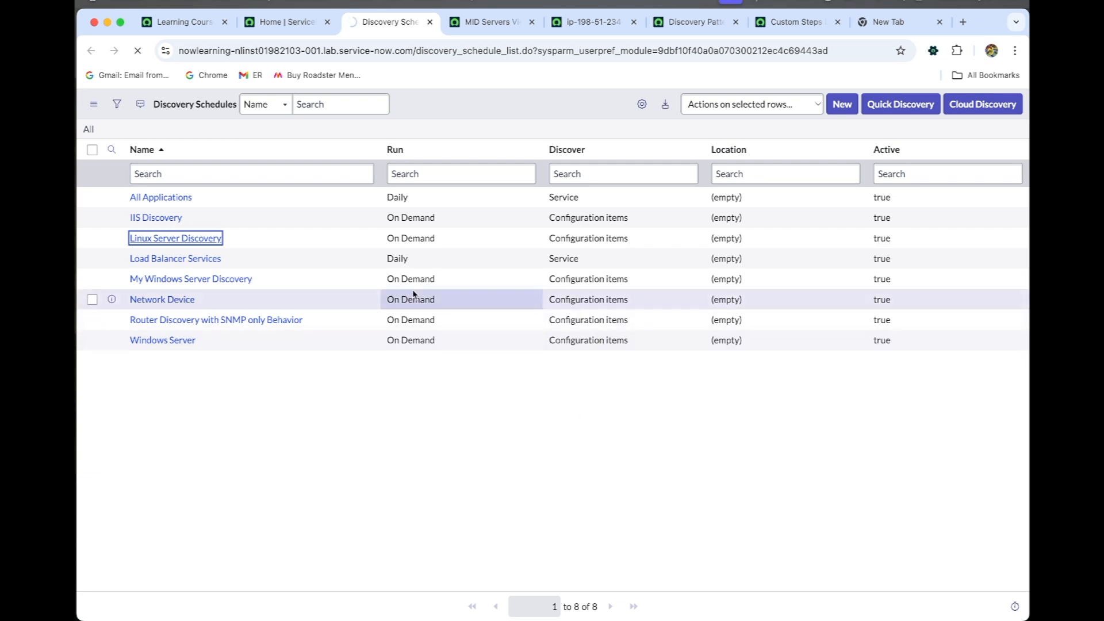
# Step: Return to the Custom Steps Linux extension, dismiss its debug progress report and inspect the runlevel_info variable name in the Parse Run Level step
pyautogui.click(495, 30)
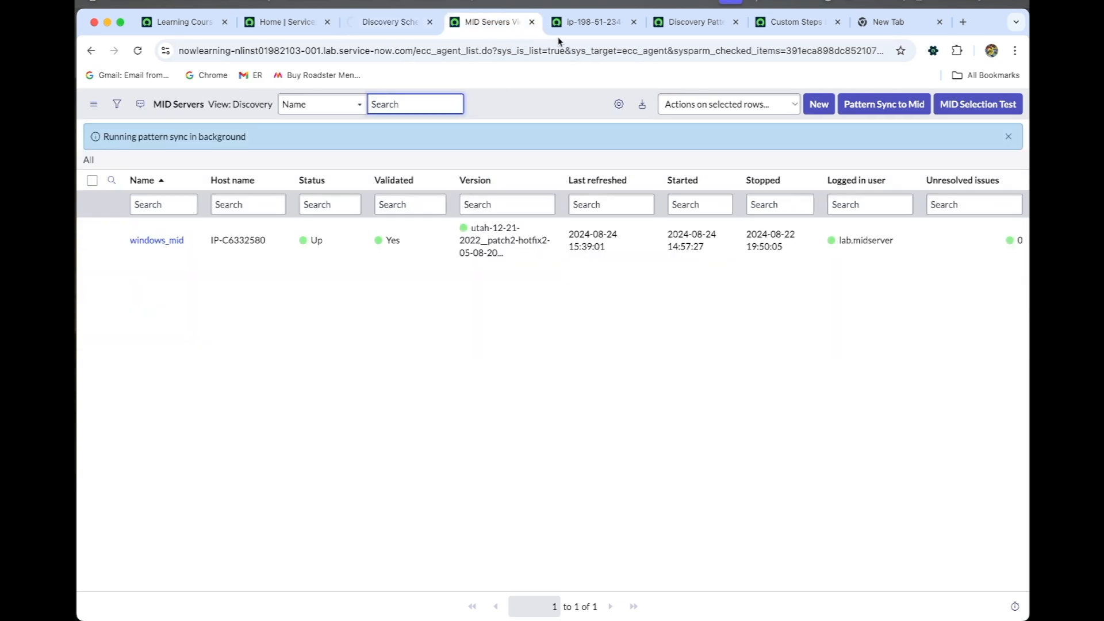
pyautogui.click(578, 29)
pyautogui.click(684, 29)
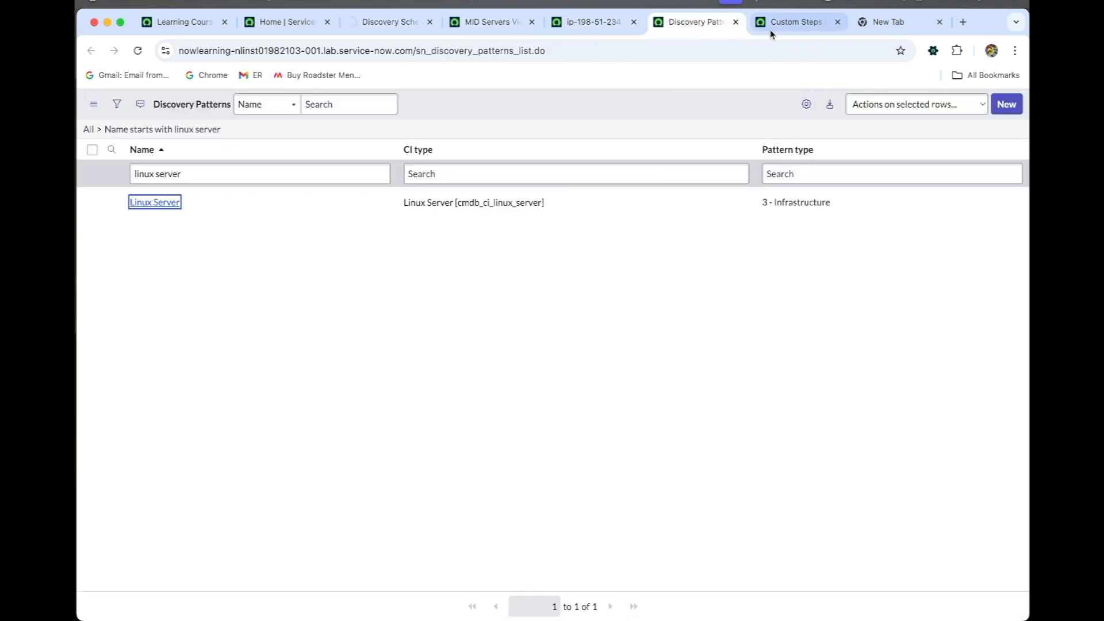
pyautogui.click(785, 26)
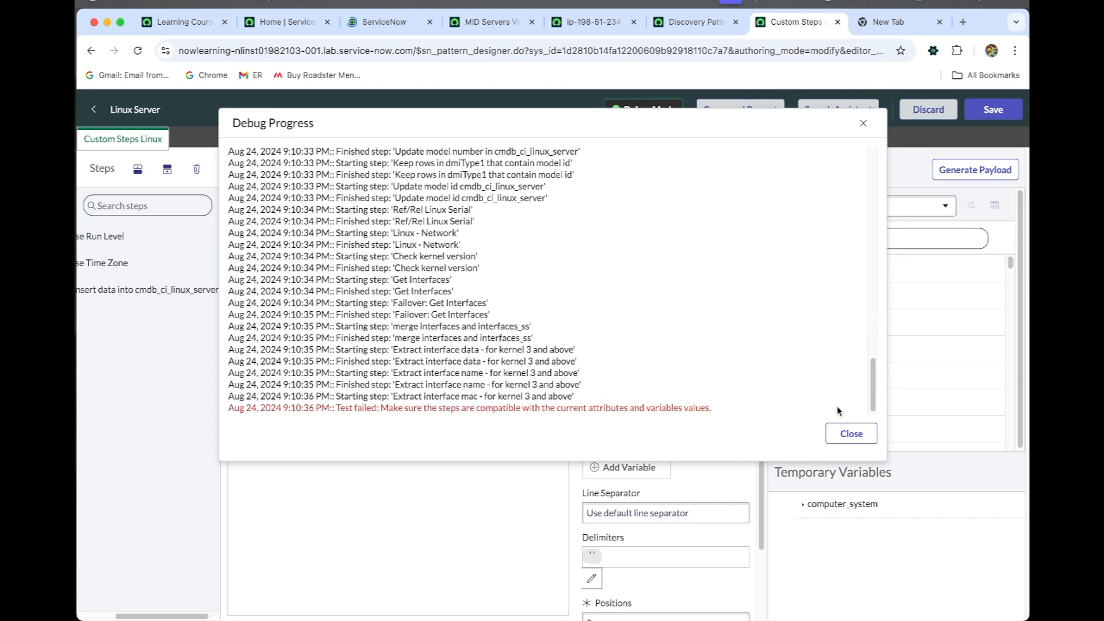
pyautogui.click(841, 432)
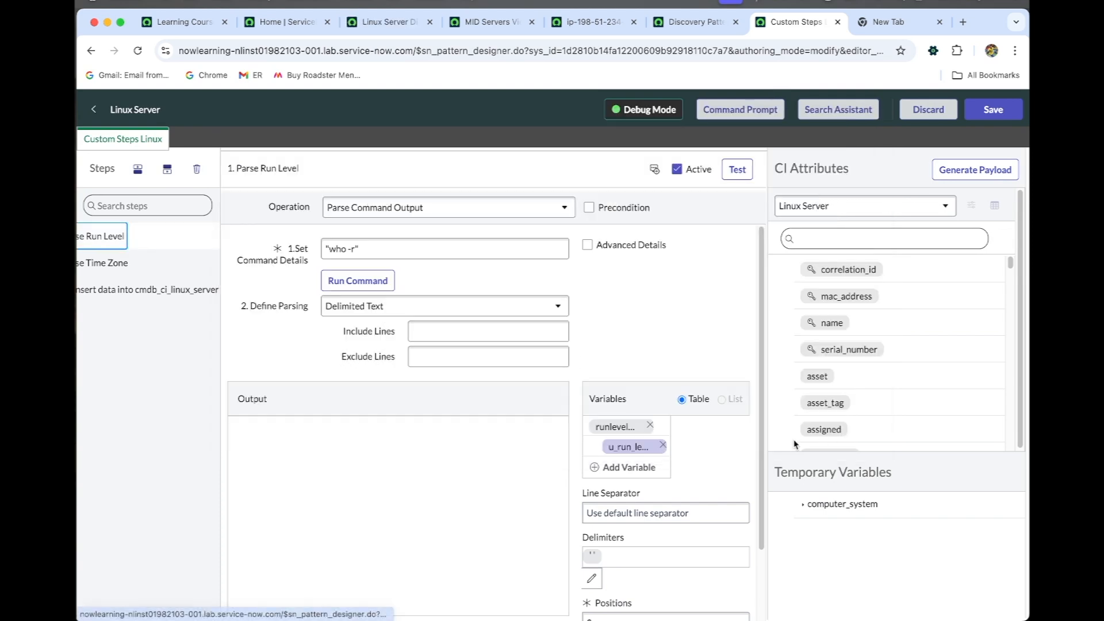
pyautogui.doubleClick(614, 427)
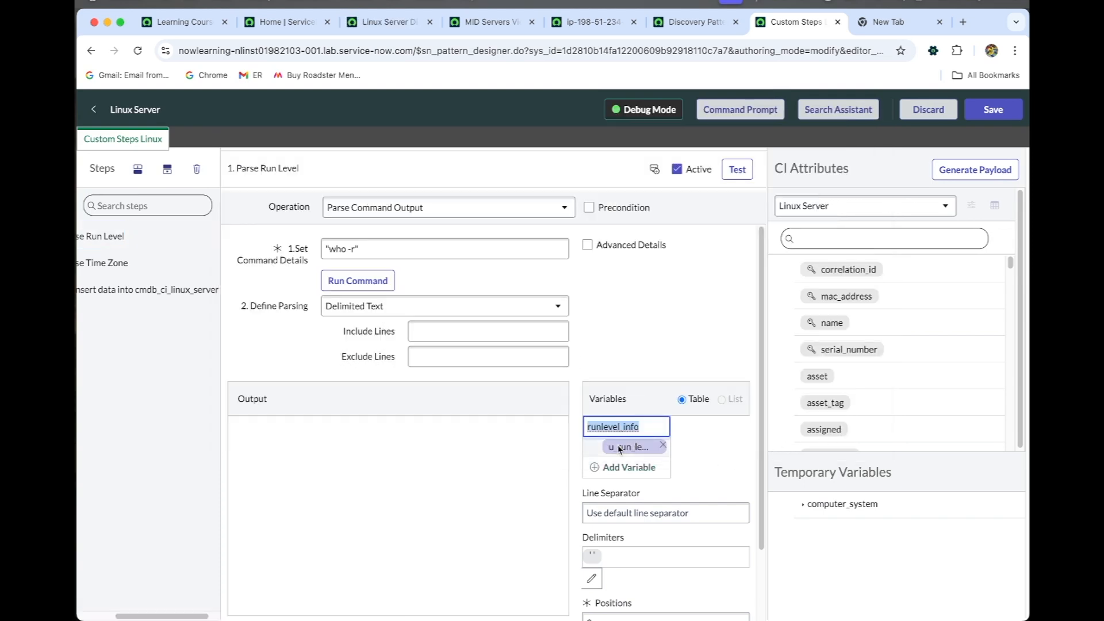
# Step: Run Discover now on the Linux Server Discovery schedule and open the discovery status record it creates
pyautogui.click(386, 22)
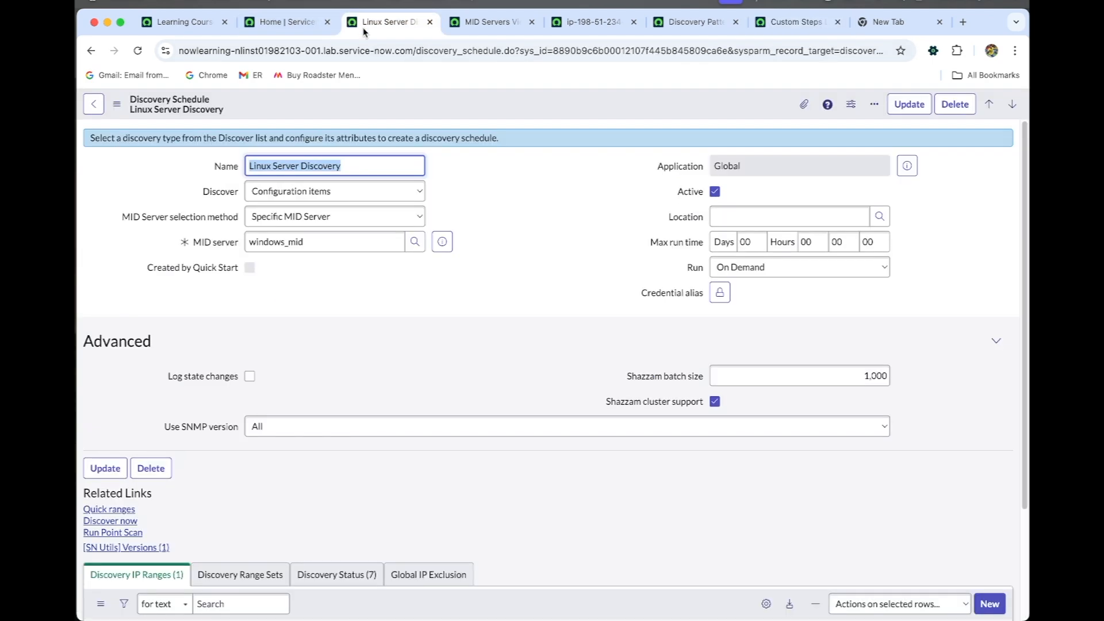
pyautogui.scroll(-3, 305, 384)
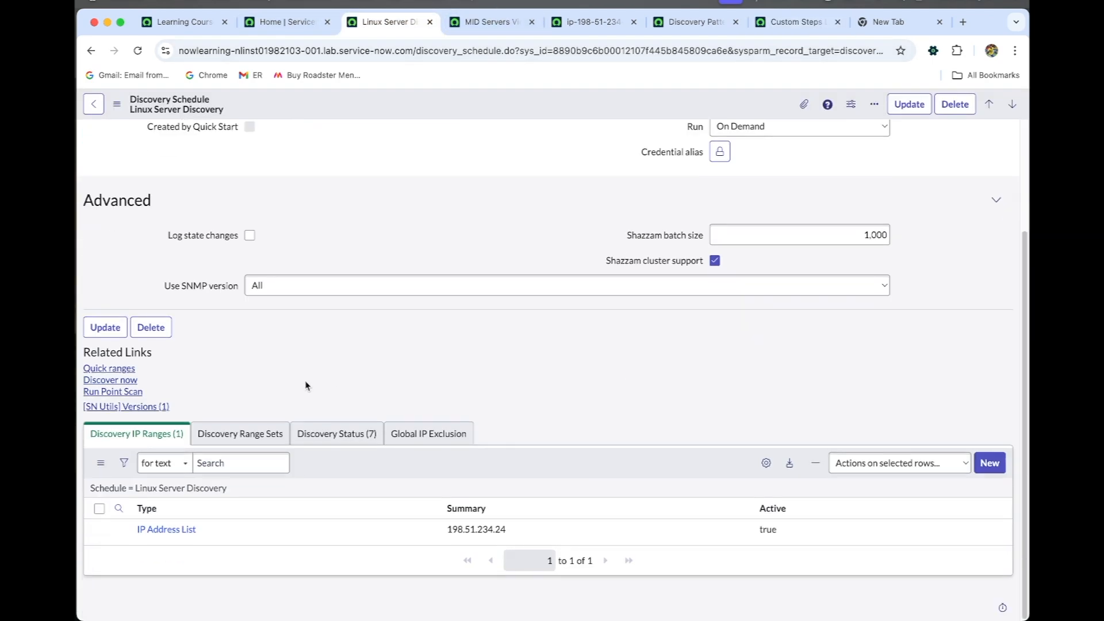
pyautogui.click(113, 382)
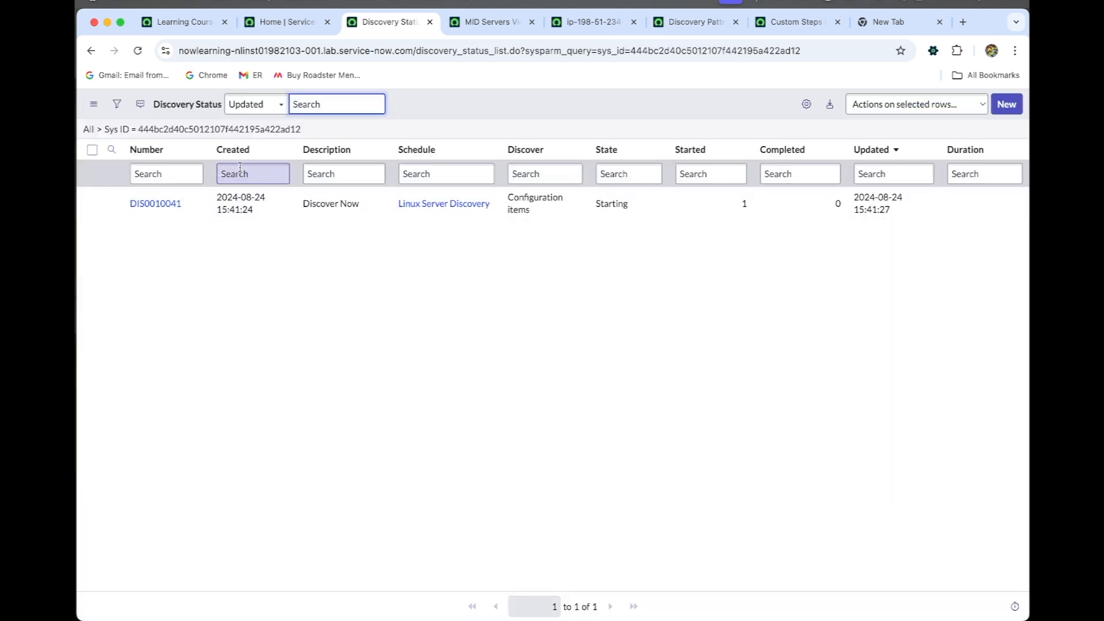
pyautogui.click(157, 207)
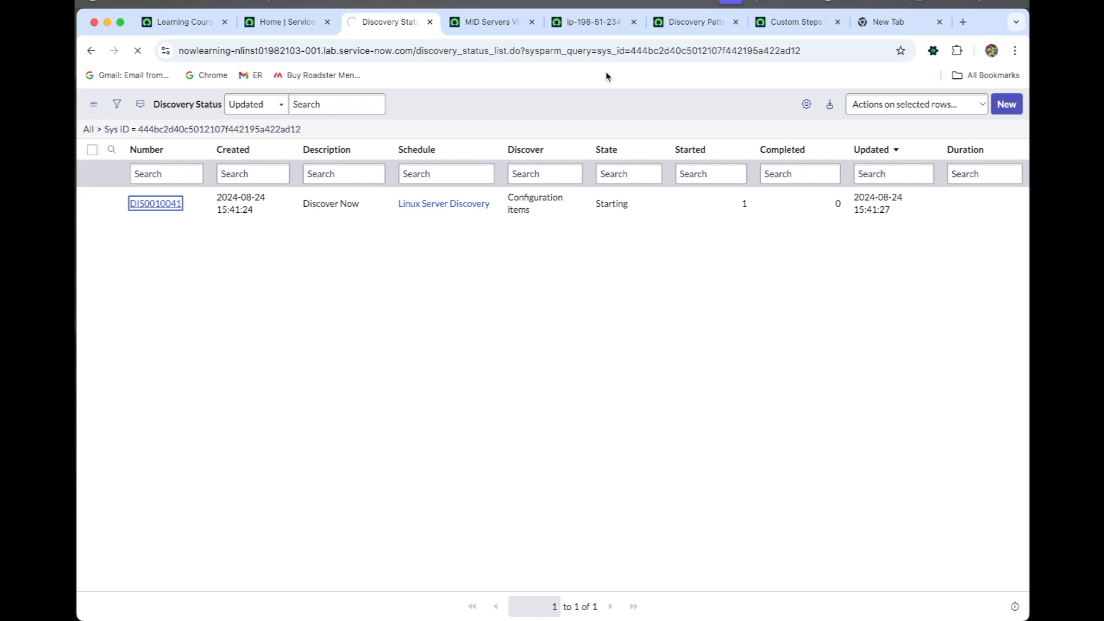
pyautogui.click(598, 23)
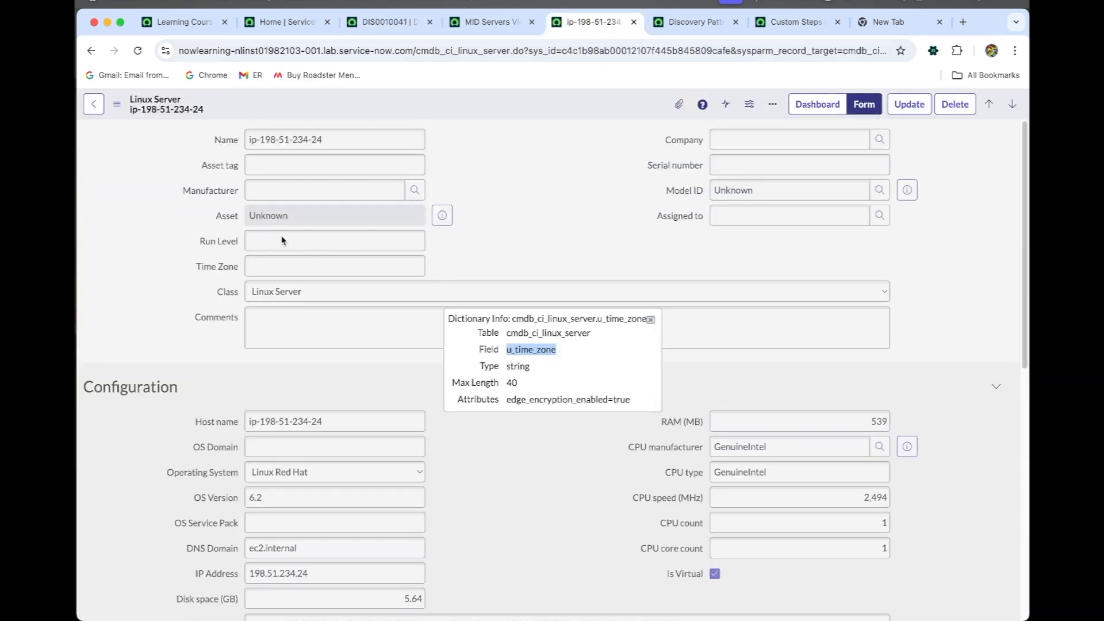
pyautogui.click(402, 28)
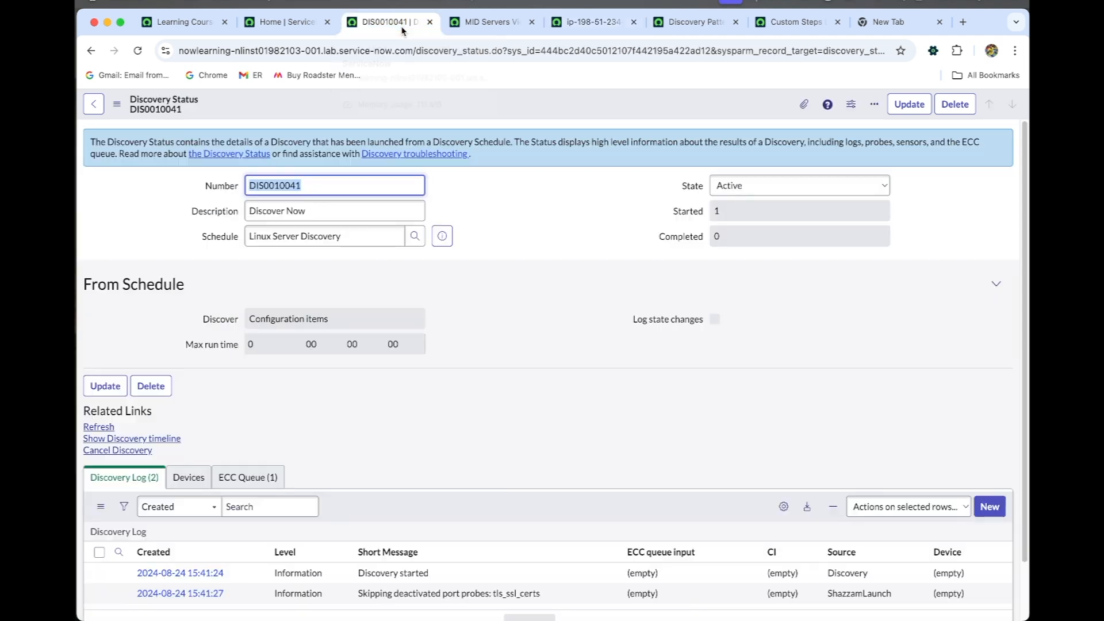
pyautogui.scroll(-2, 200, 530)
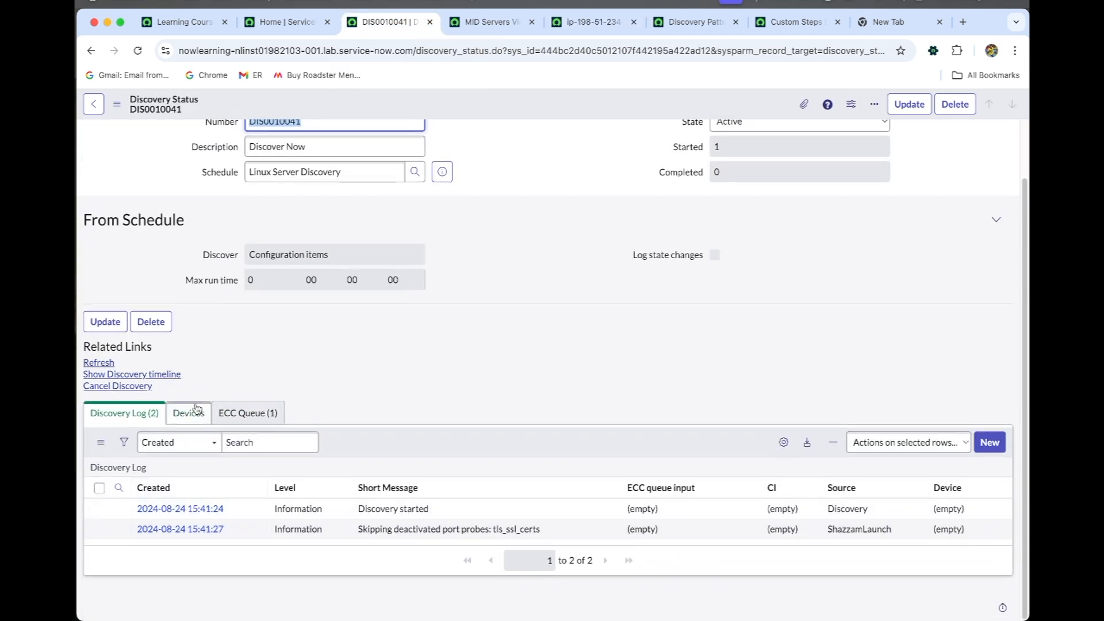
pyautogui.click(196, 410)
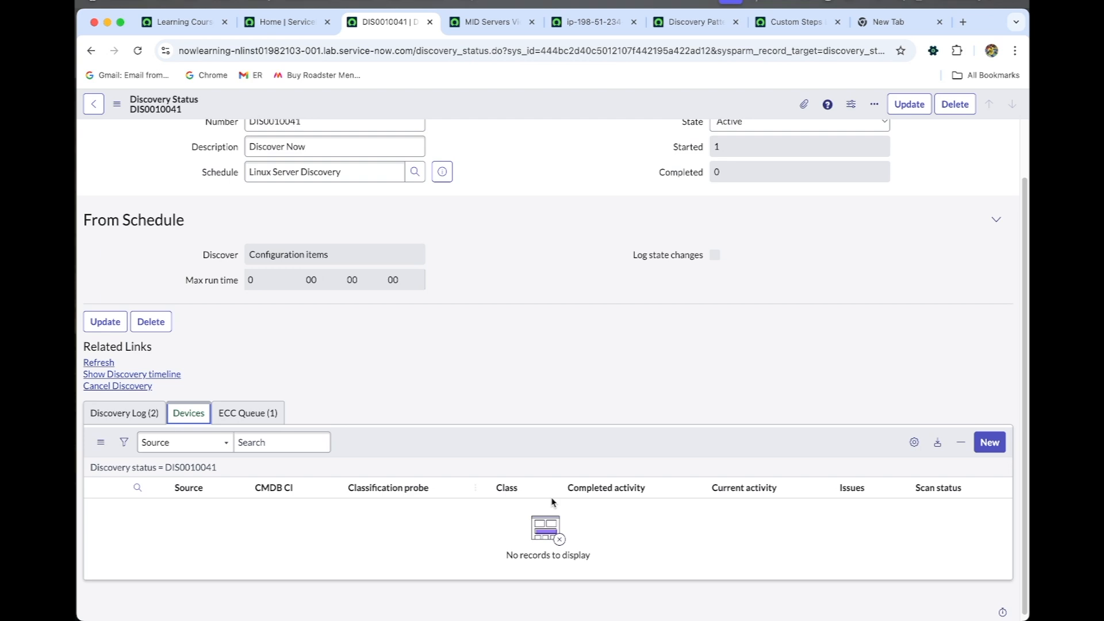
# Step: Go back to the Custom Steps Linux extension and view the step that inserts data into cmdb_ci_linux_server
pyautogui.click(795, 22)
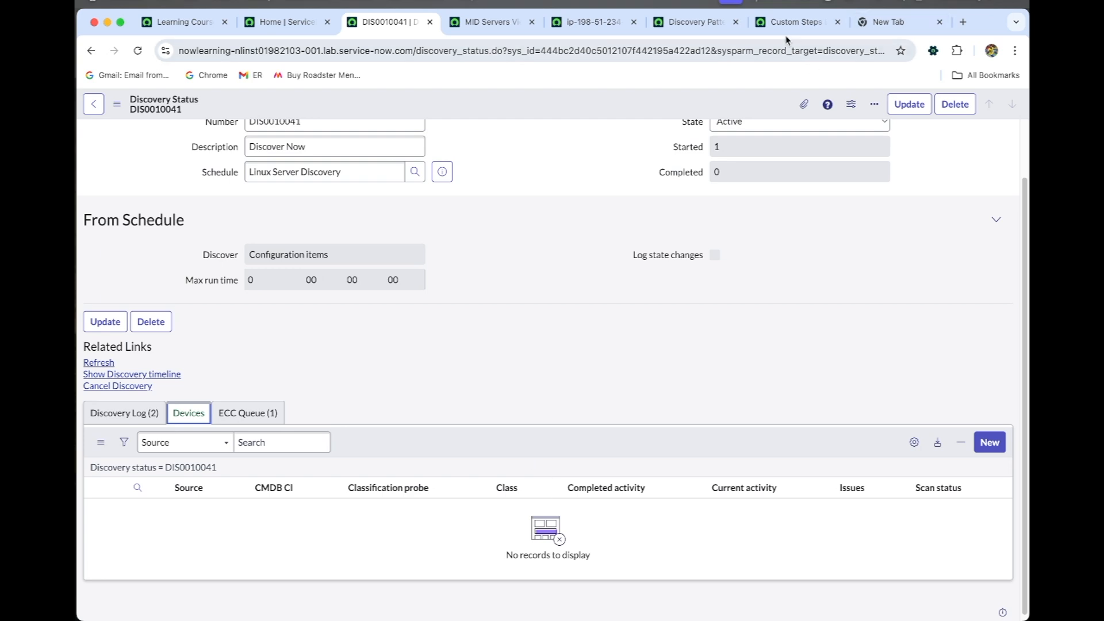
pyautogui.click(134, 290)
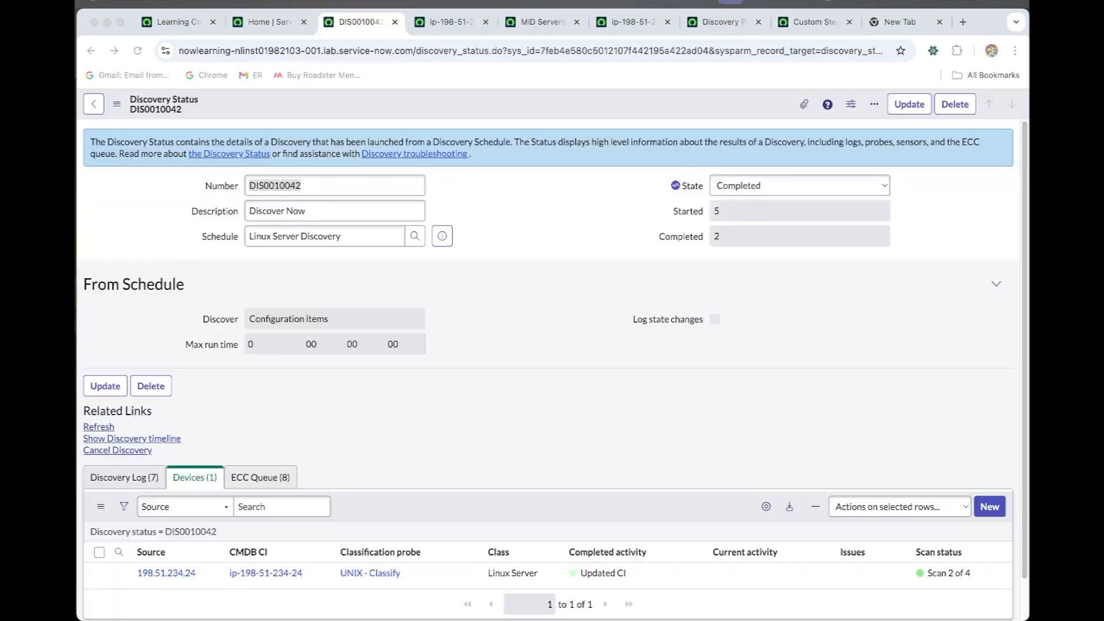
pyautogui.keyDown('super'); pyautogui.click(291, 574); pyautogui.keyUp('super')
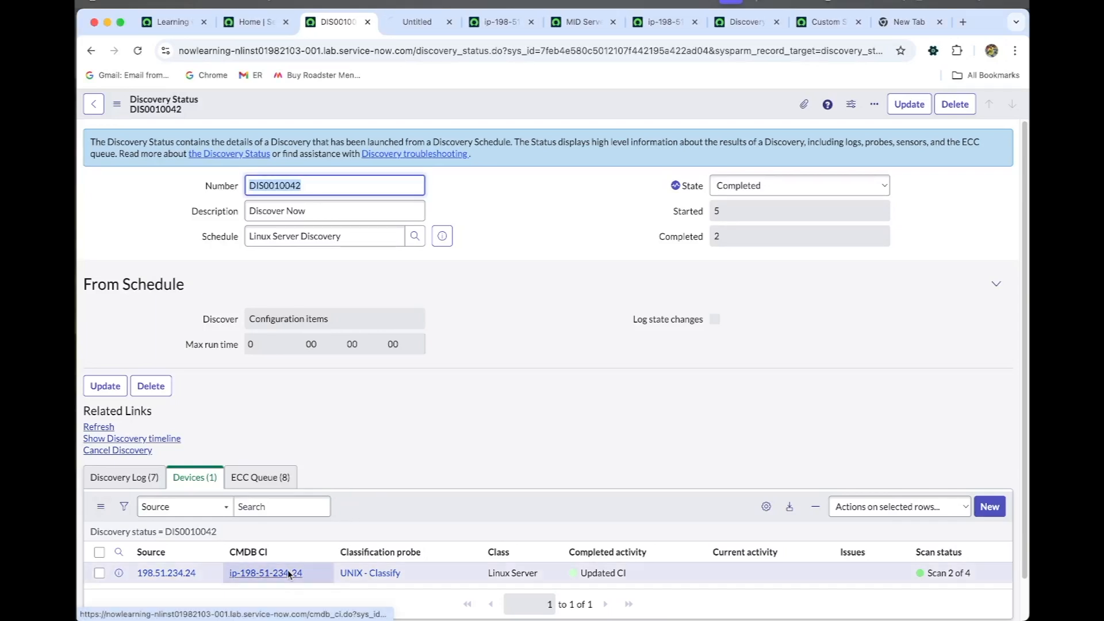
pyautogui.click(405, 23)
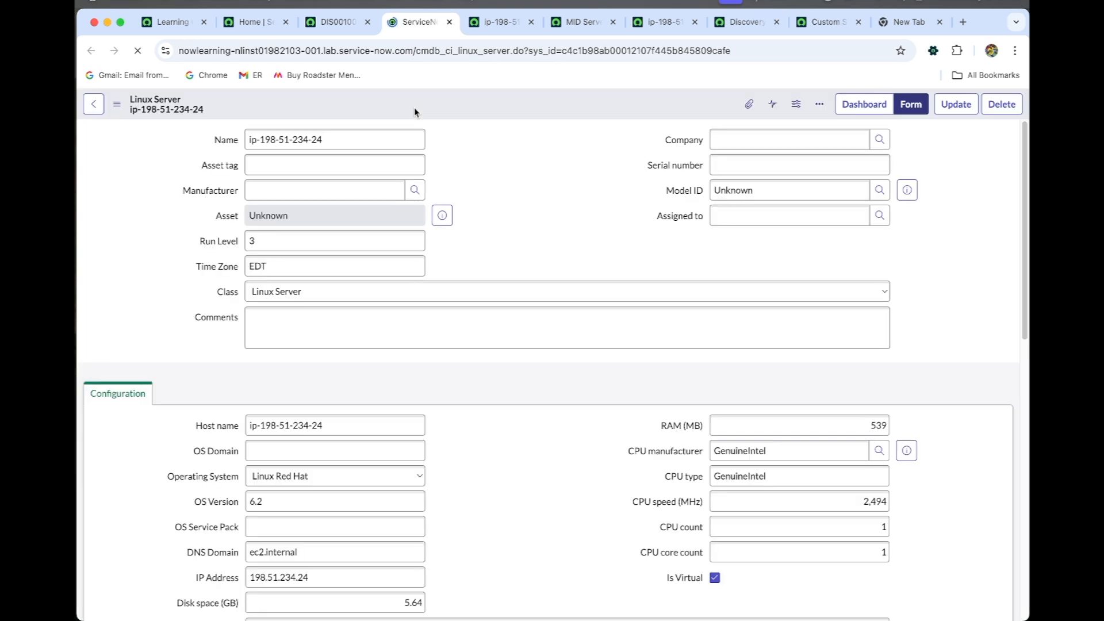